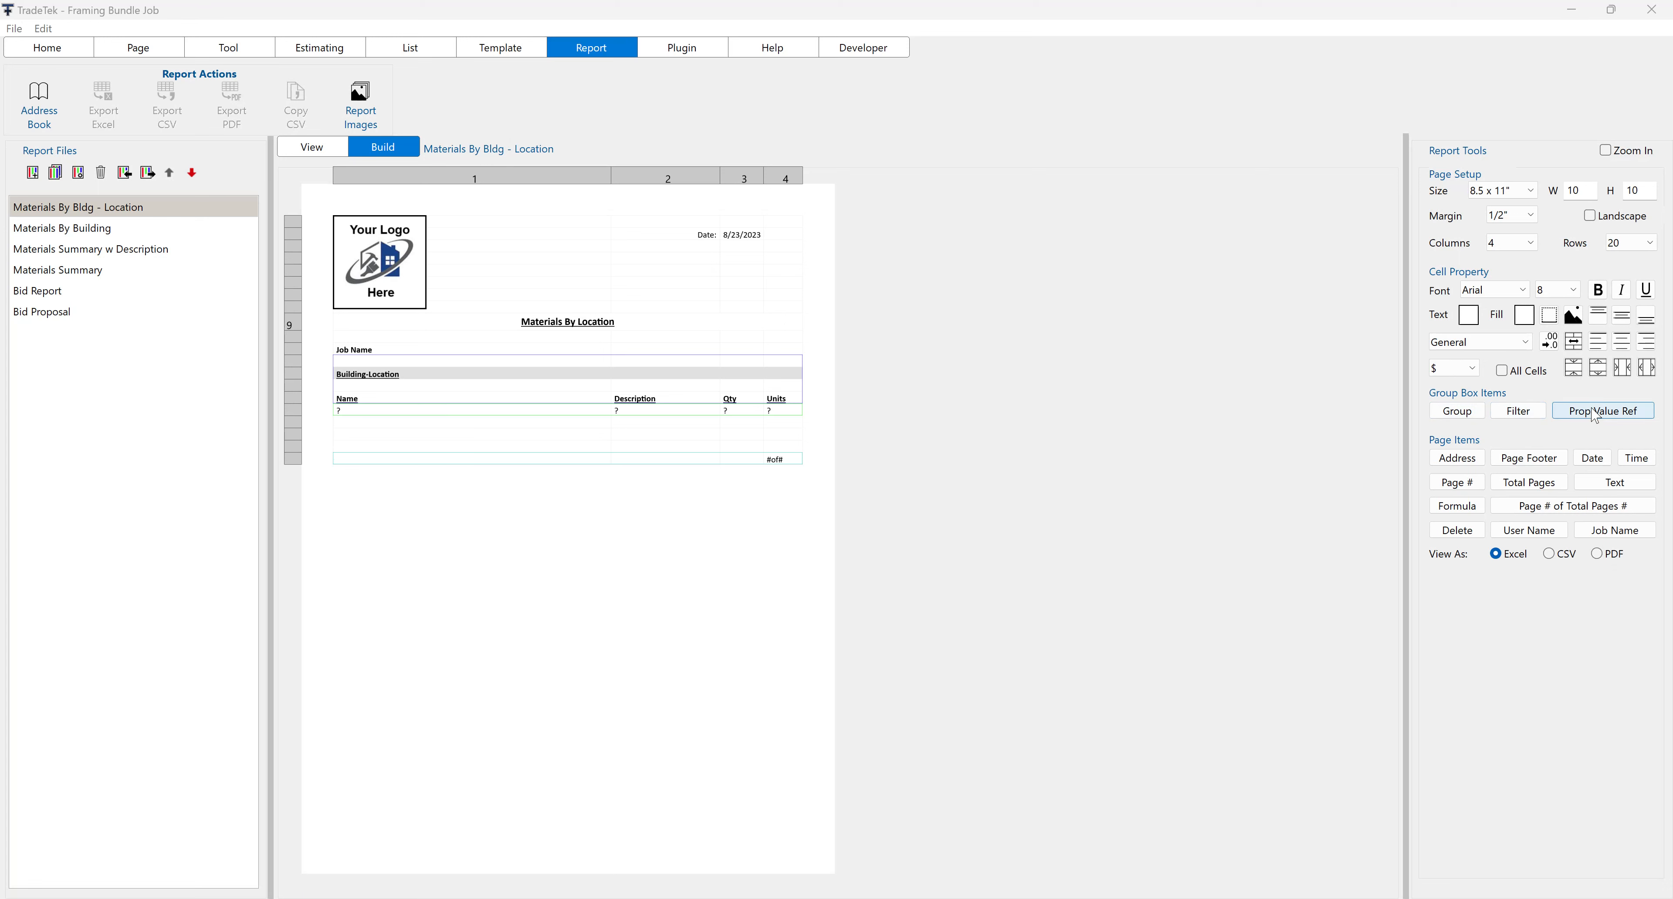
Set the report group's level 1 property to Building and level 2 property to Location.
{"action": "left_click", "coordinate": [1461, 420]}
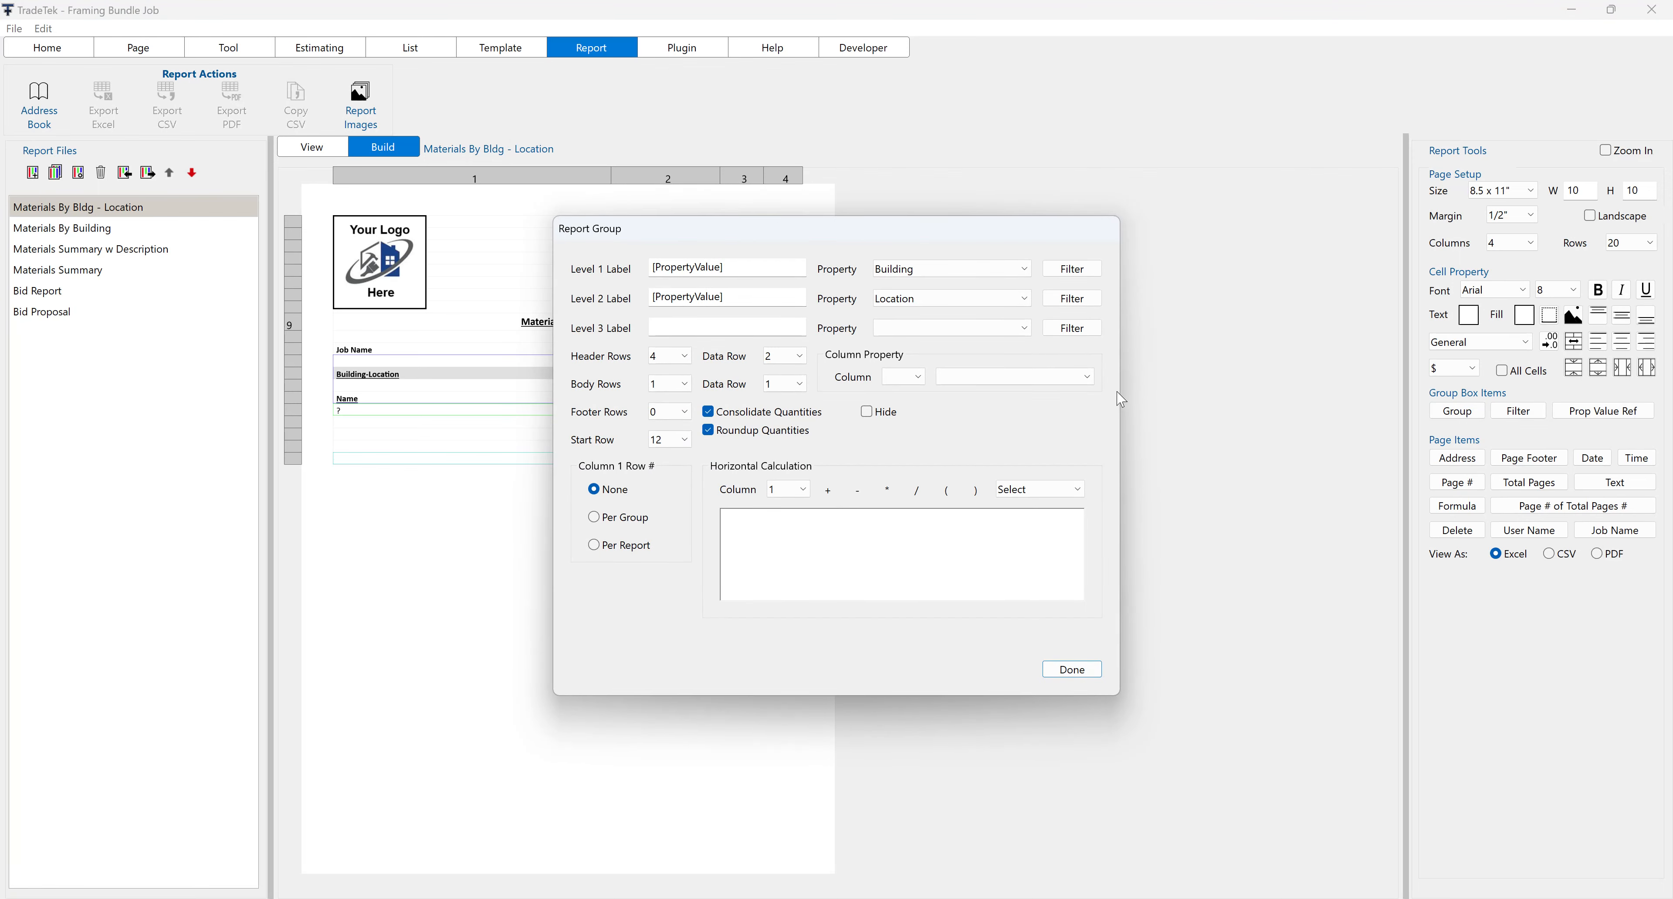
{"action": "left_click", "coordinate": [1024, 270]}
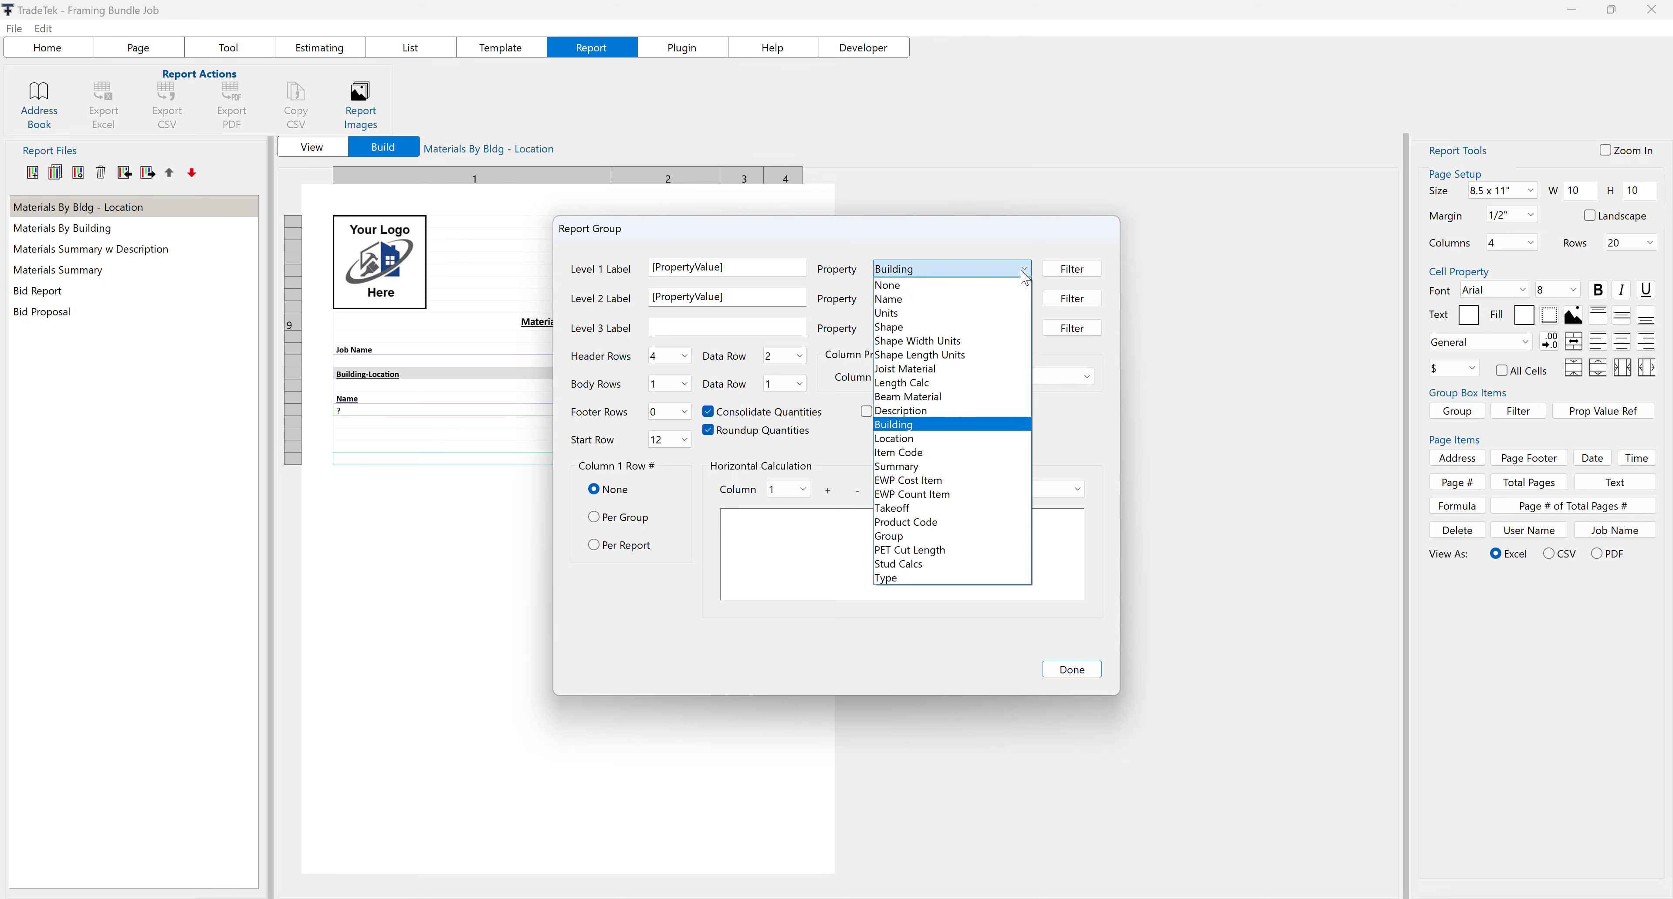
{"action": "left_click", "coordinate": [953, 425]}
{"action": "left_click", "coordinate": [1025, 300]}
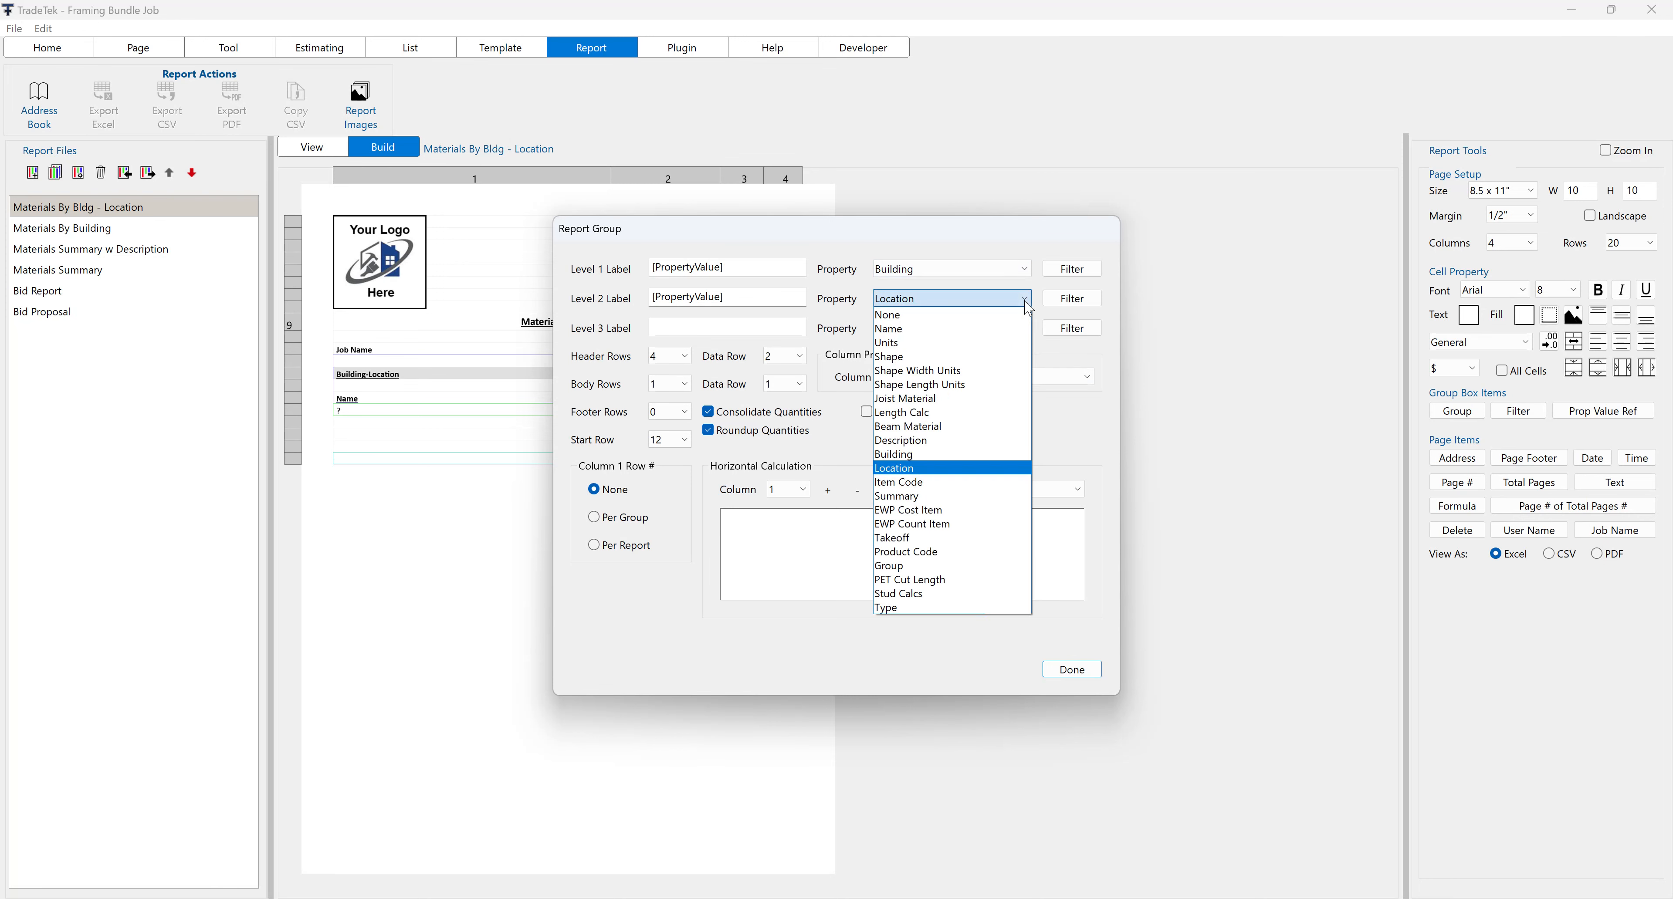
{"action": "left_click", "coordinate": [941, 469]}
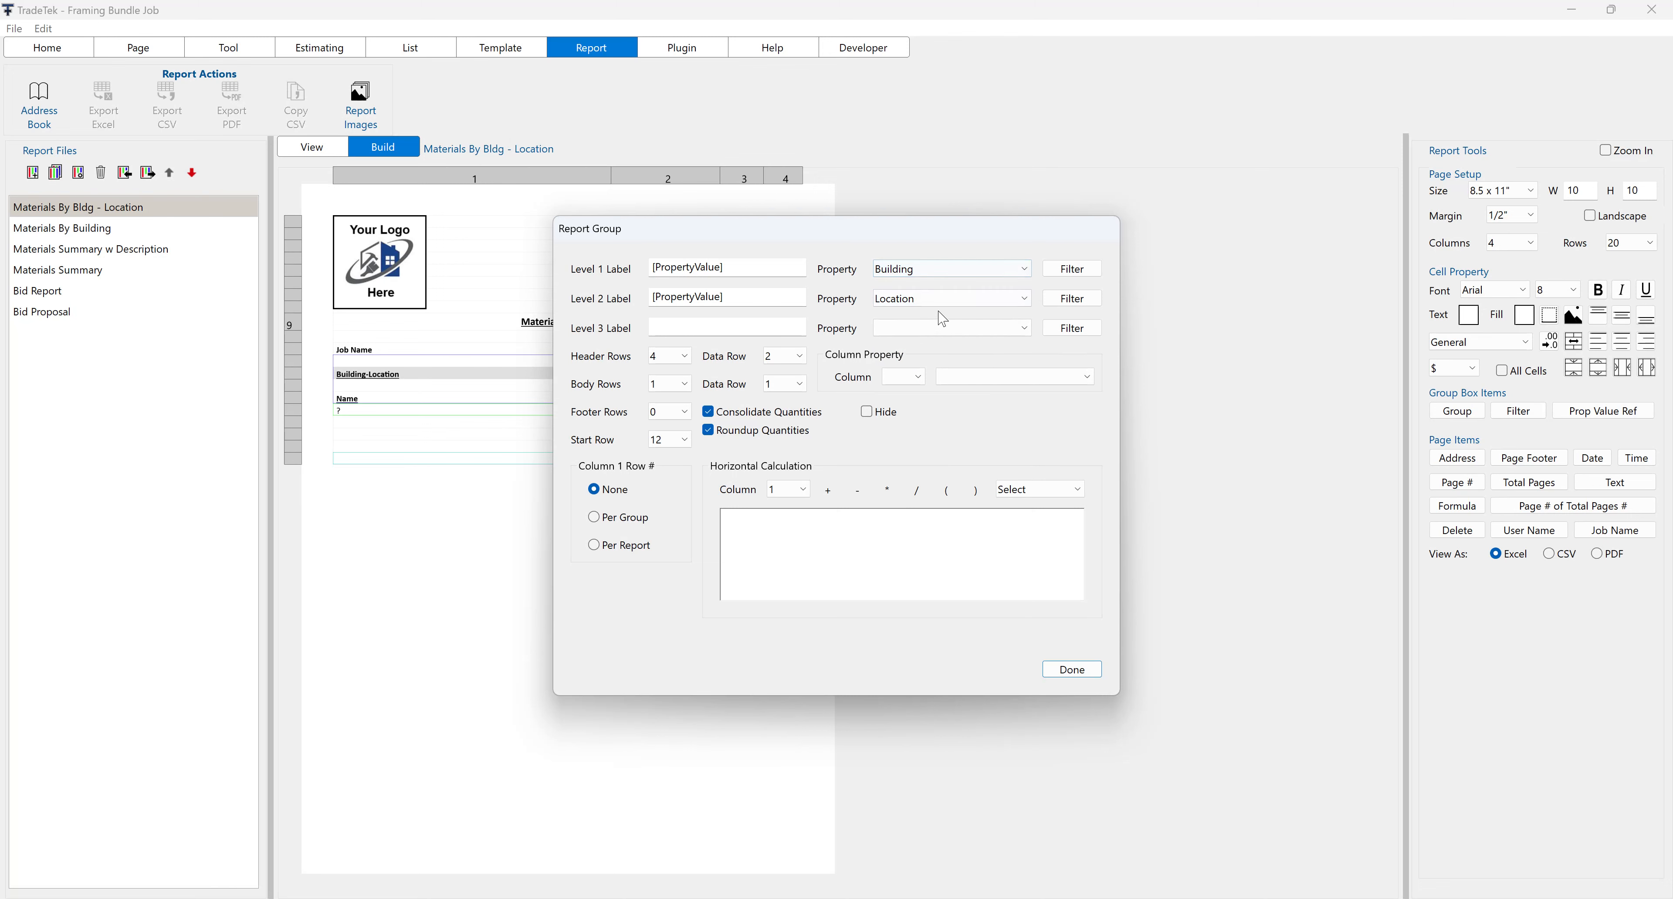
{"action": "left_click", "coordinate": [1068, 671]}
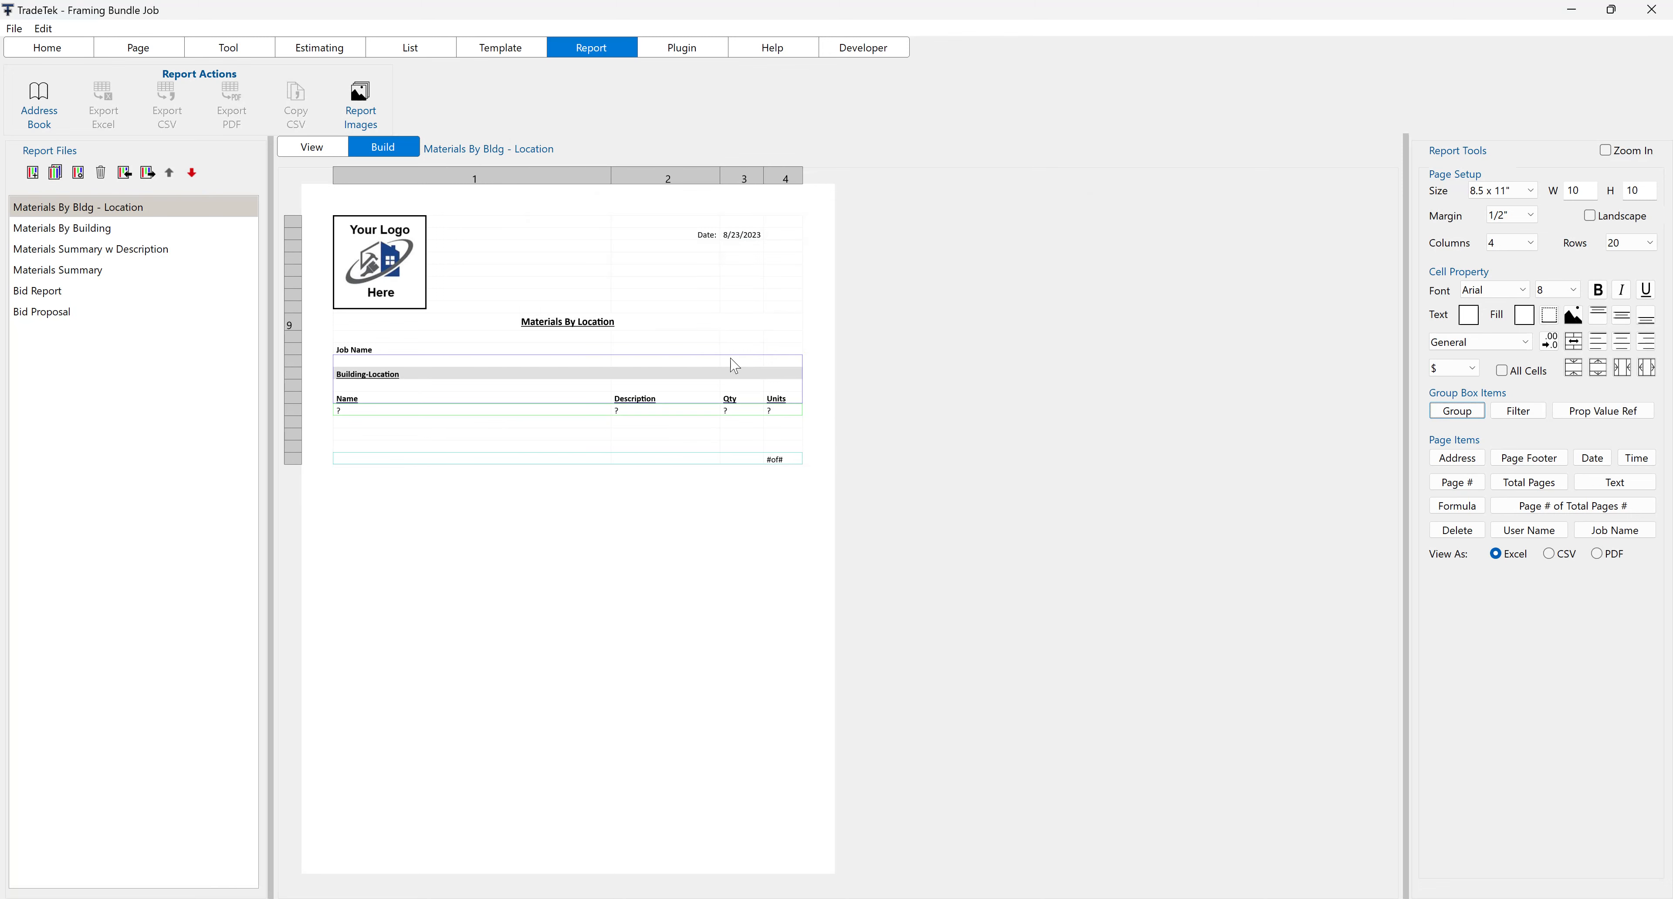
Check the Building and Location properties of the Main and 1st Floor folders in the estimate.
{"action": "left_click", "coordinate": [317, 52]}
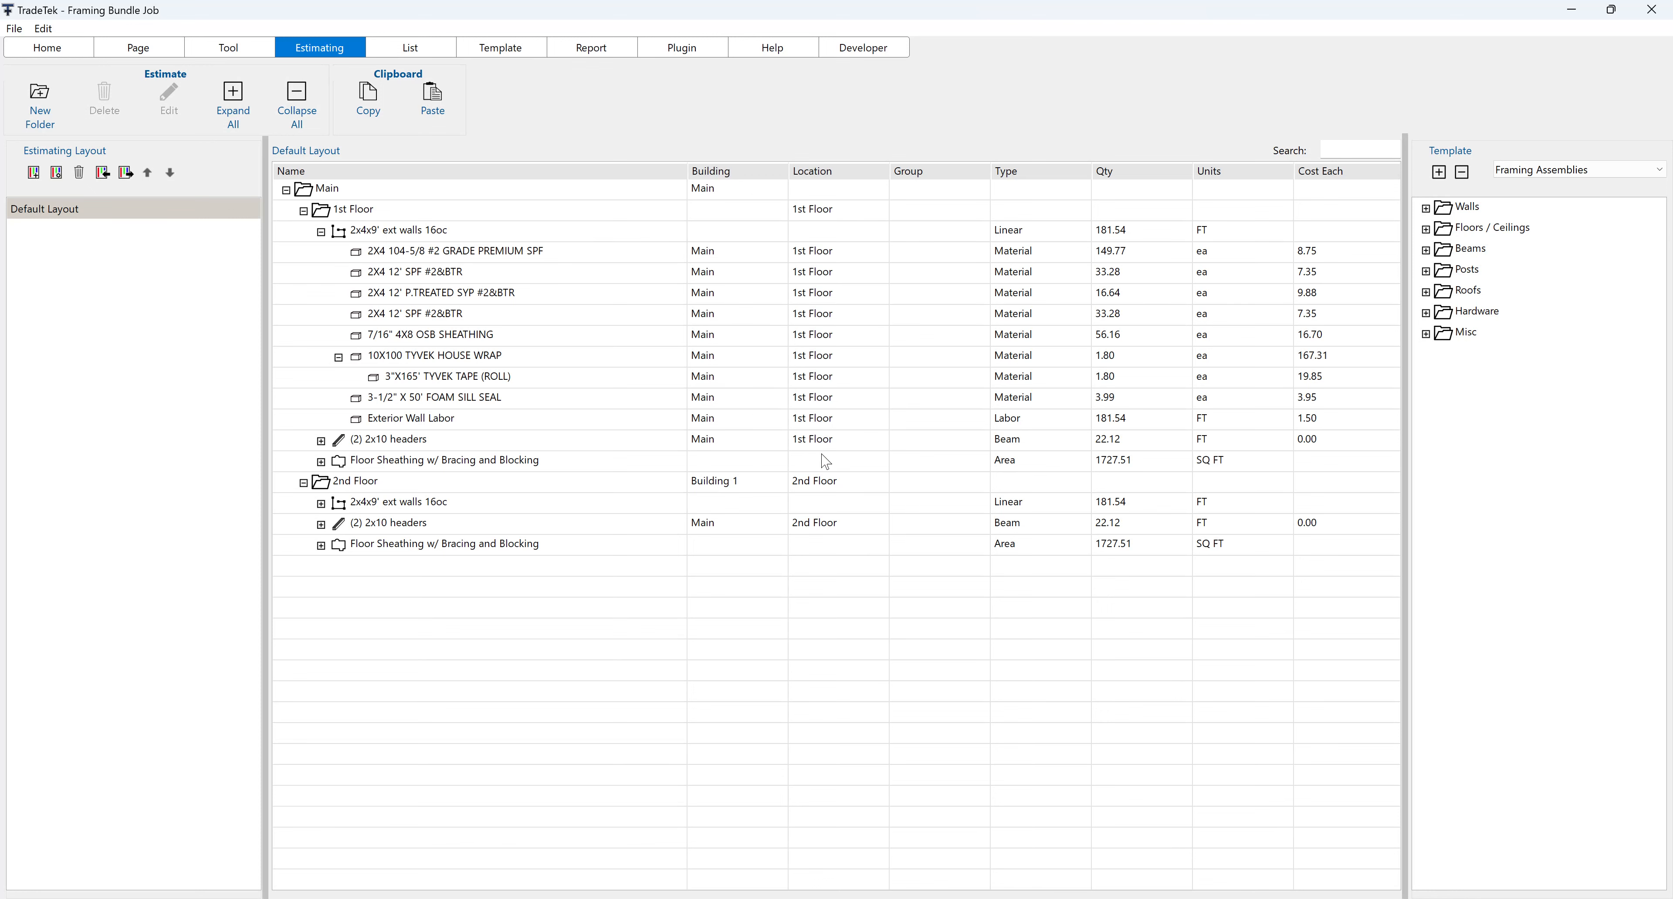
{"action": "double_click", "coordinate": [359, 192]}
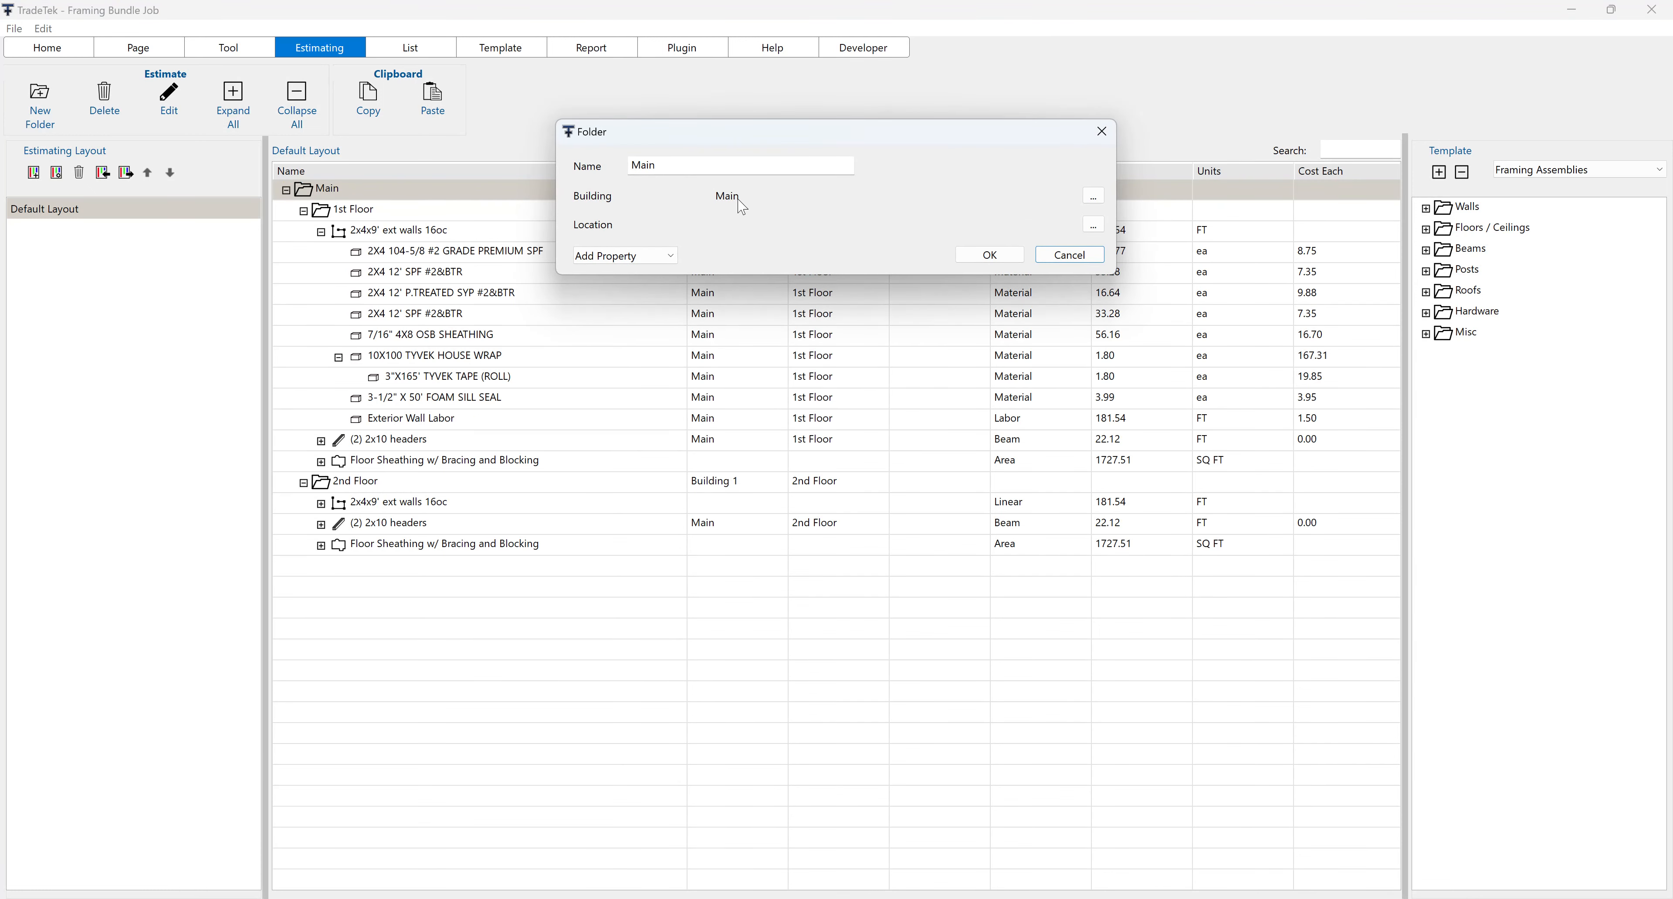
{"action": "left_click", "coordinate": [970, 260]}
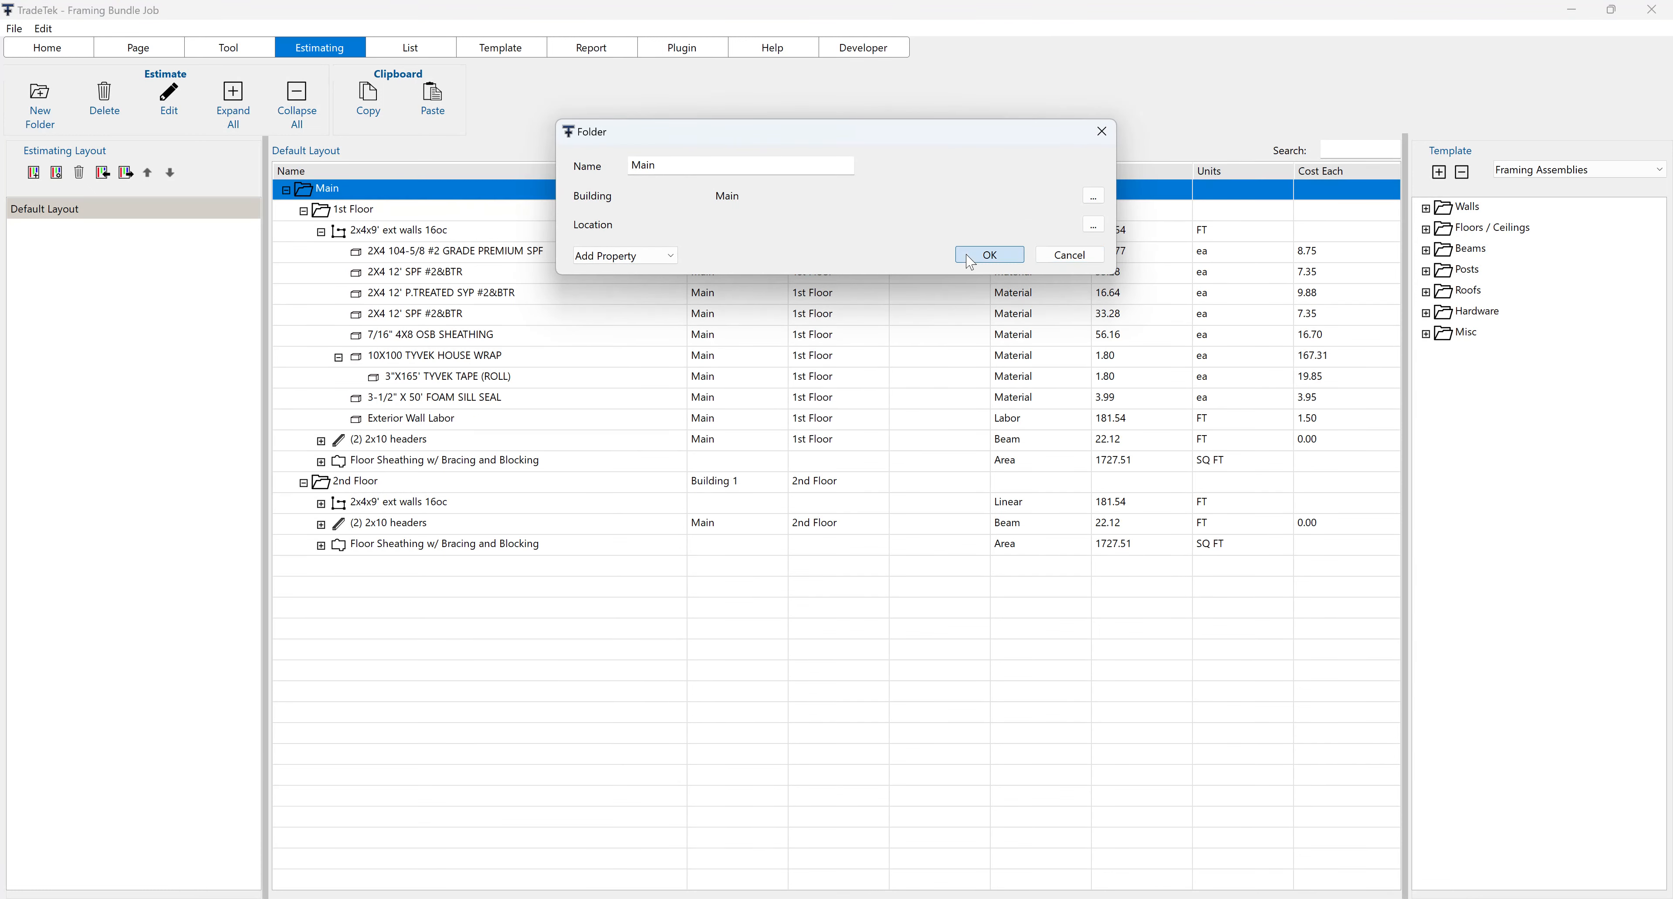
{"action": "double_click", "coordinate": [335, 213]}
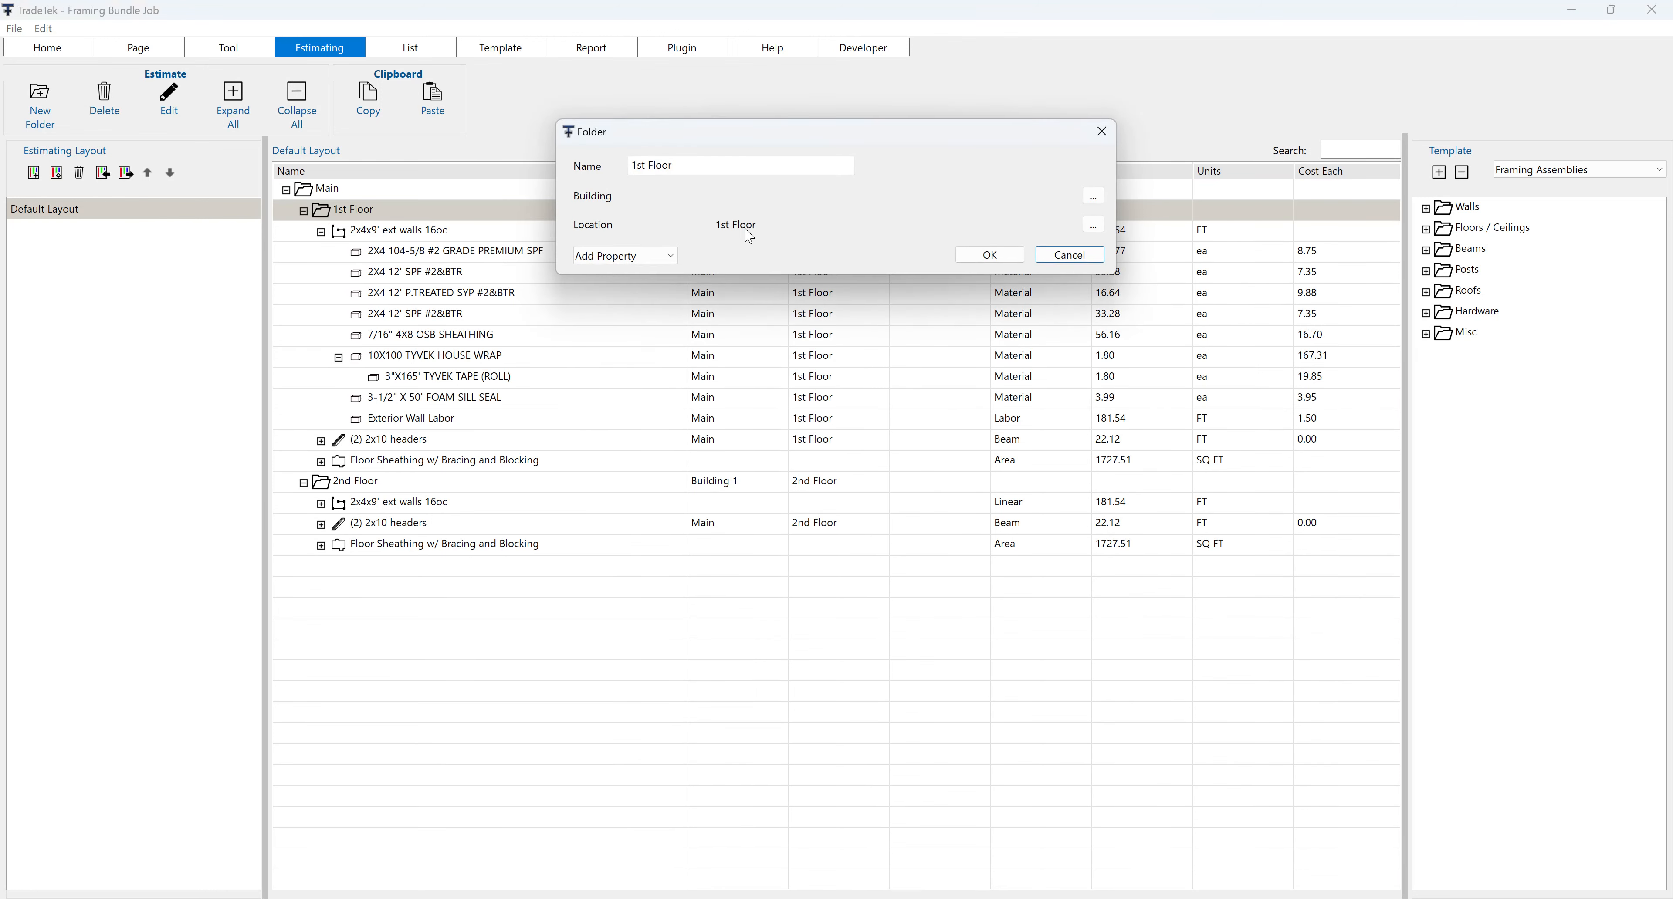
{"action": "left_click", "coordinate": [987, 255]}
Review the Building and Location filters and the level 1 and level 2 labels in the report's group settings.
{"action": "left_click", "coordinate": [608, 52]}
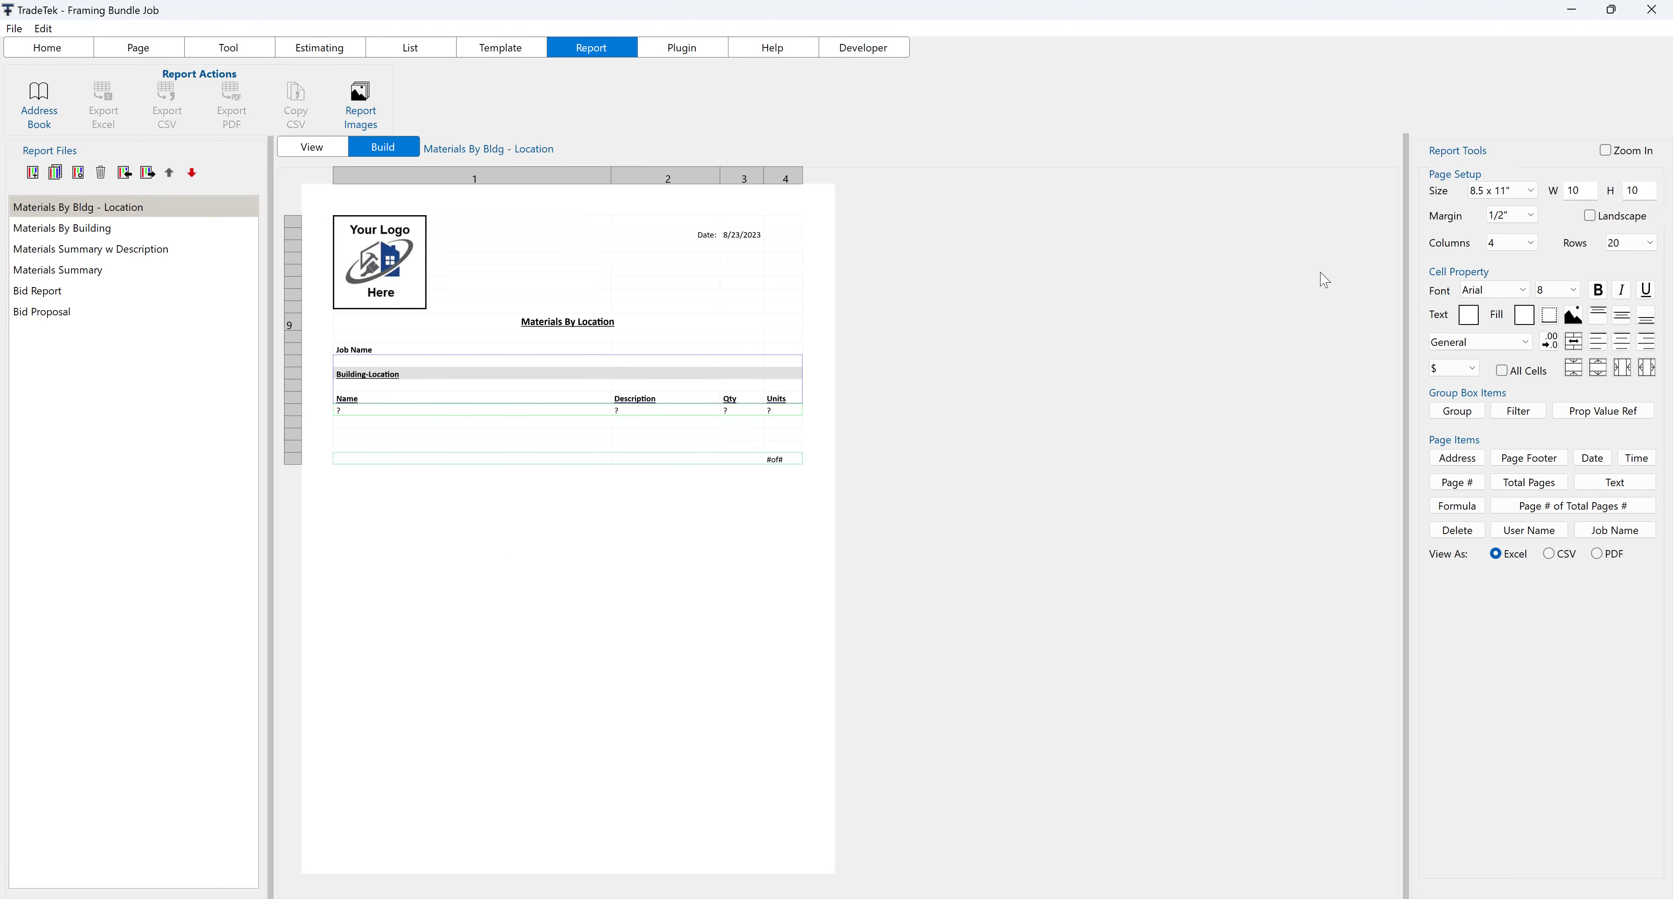
{"action": "left_click", "coordinate": [1473, 420]}
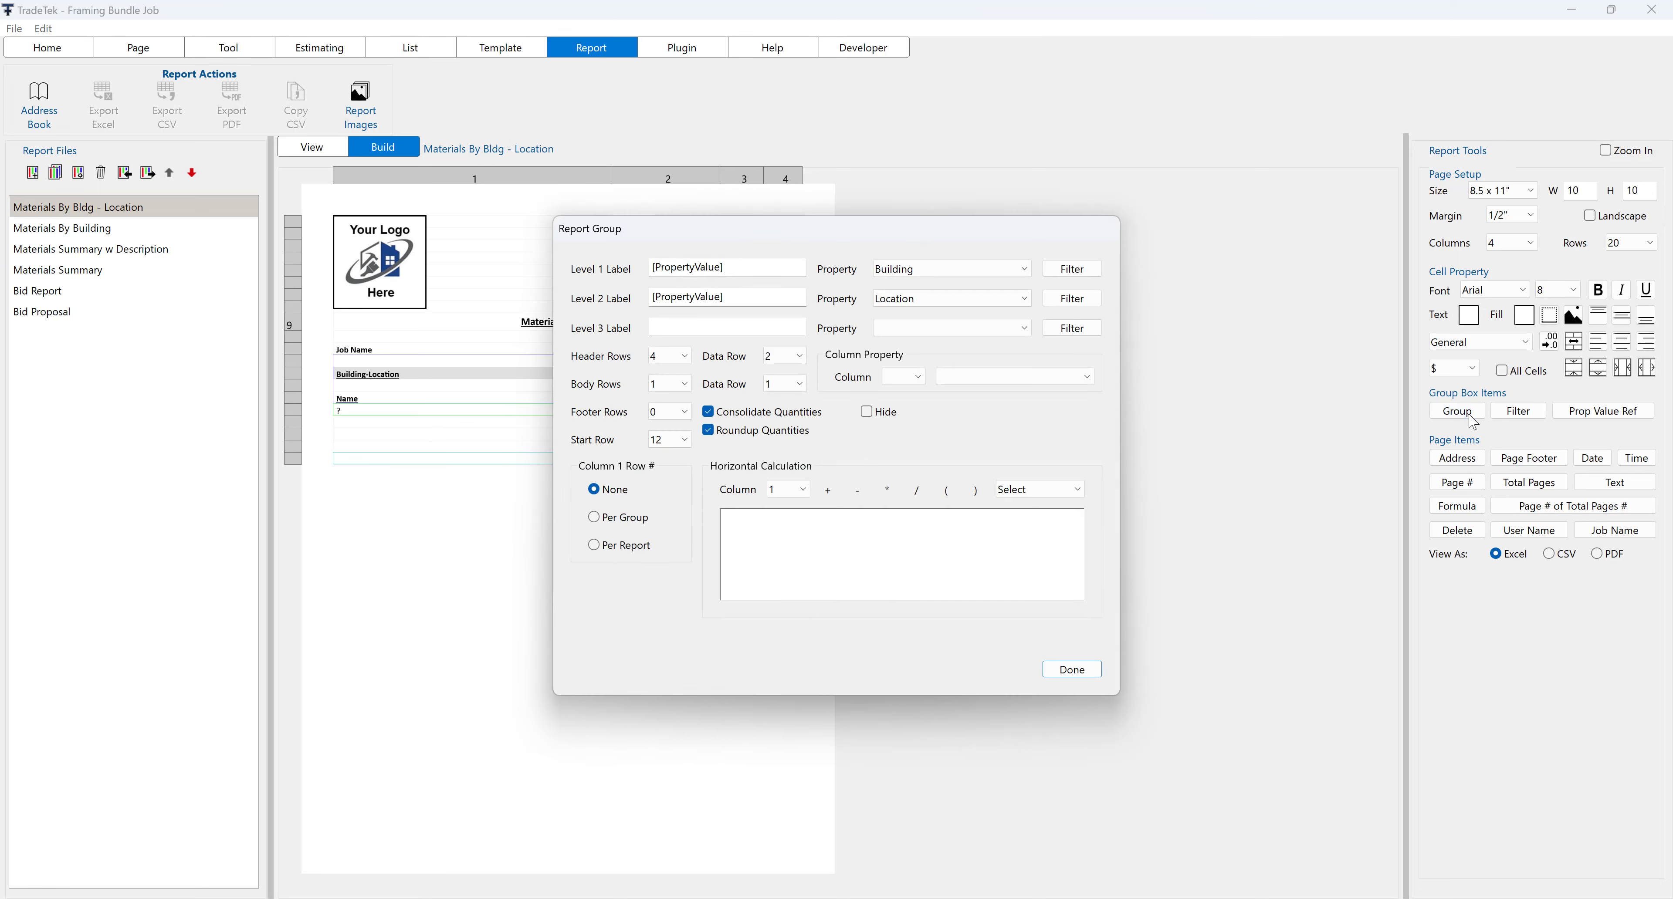
{"action": "left_click", "coordinate": [1082, 271]}
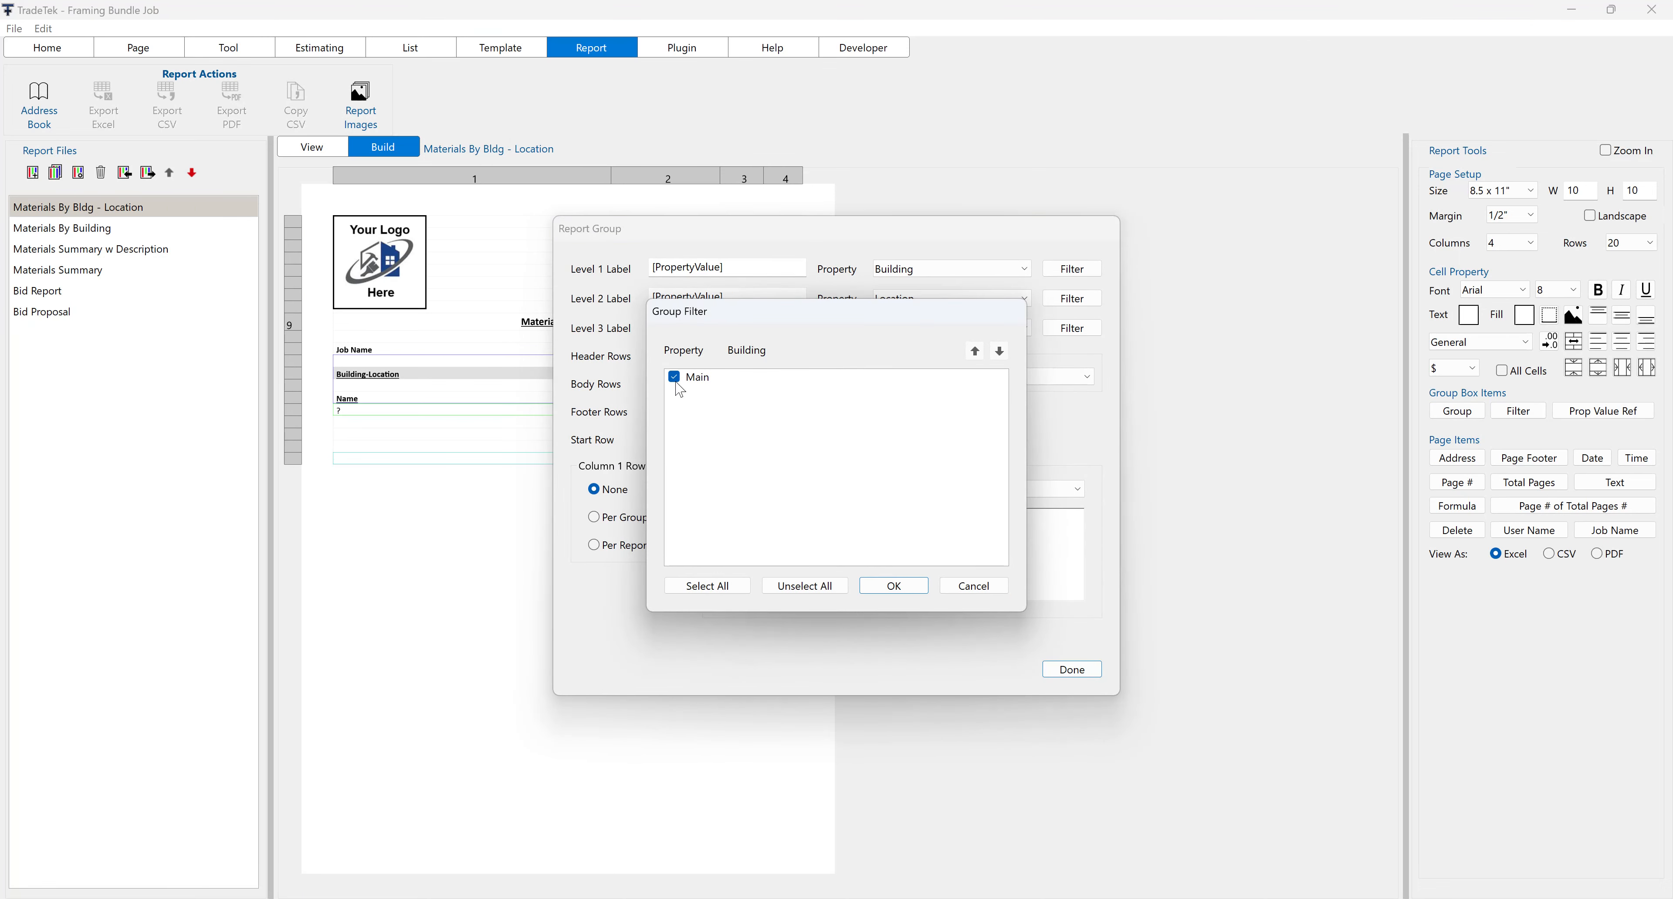
{"action": "left_click", "coordinate": [893, 584]}
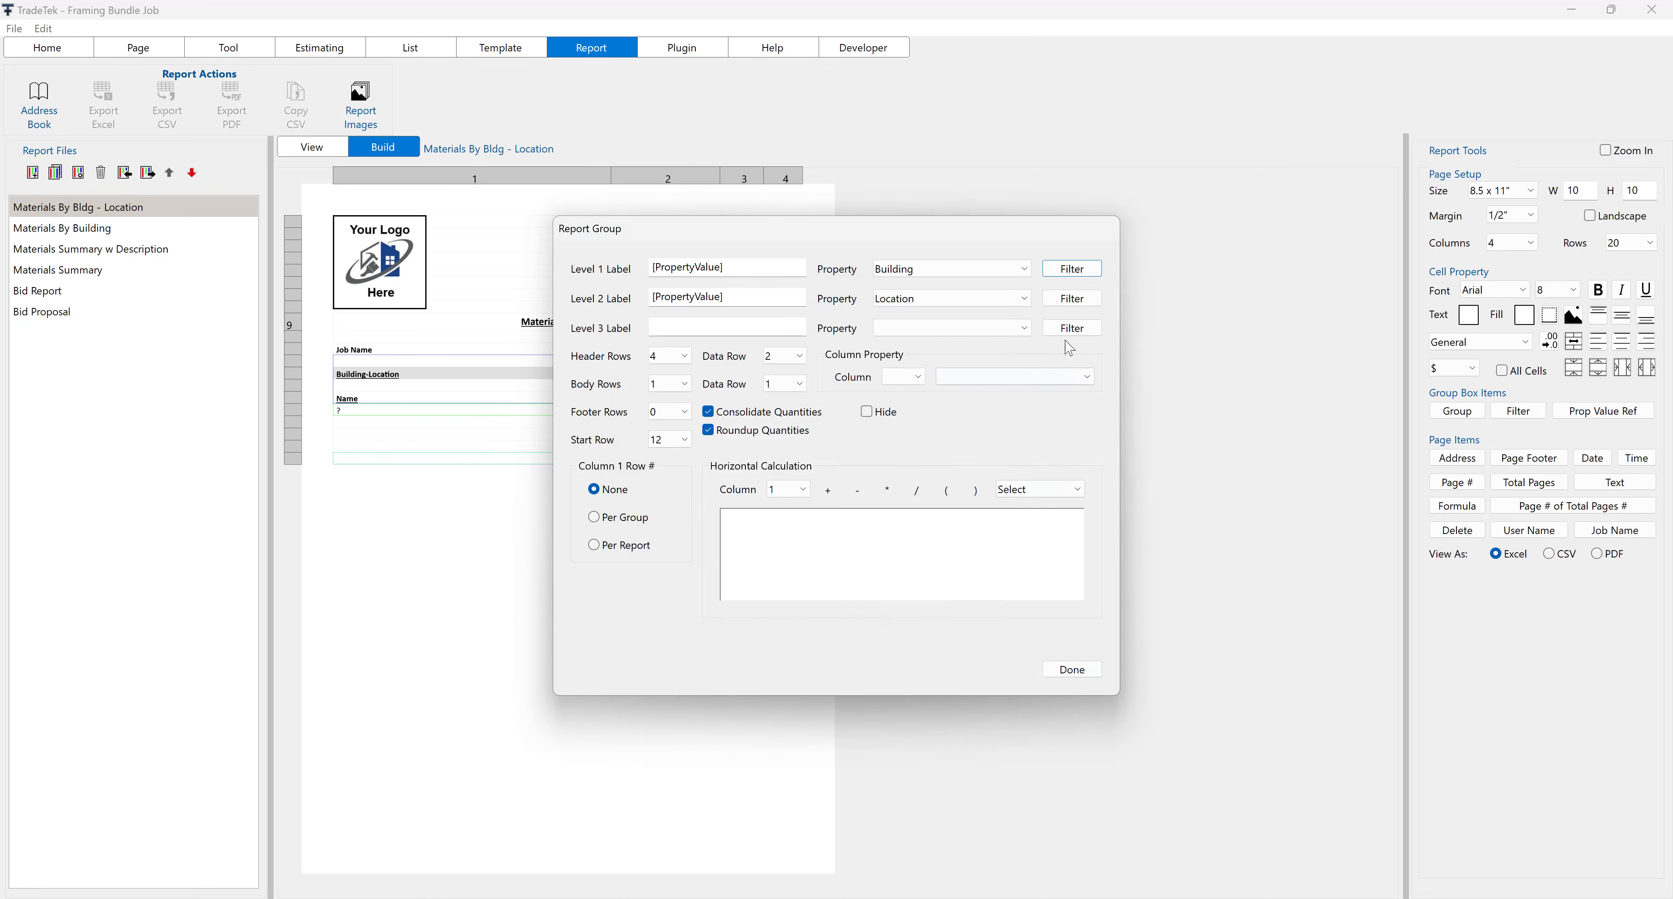
{"action": "left_click", "coordinate": [1076, 303]}
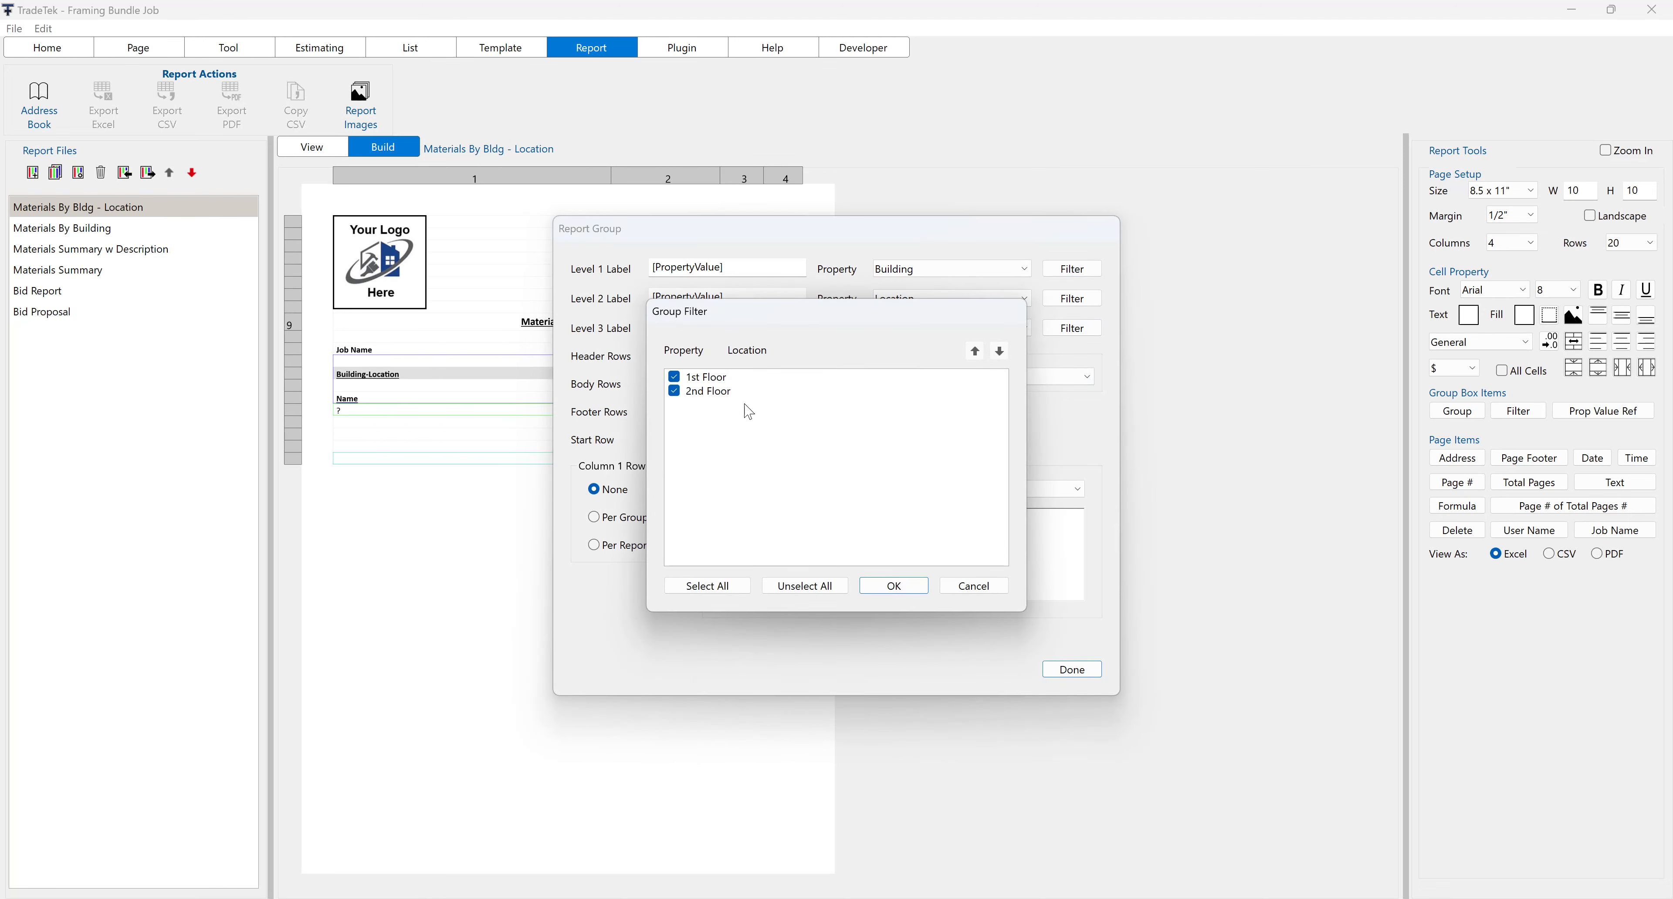
{"action": "left_click", "coordinate": [871, 589]}
{"action": "left_click_drag", "start_coordinate": [743, 265], "coordinate": [580, 268]}
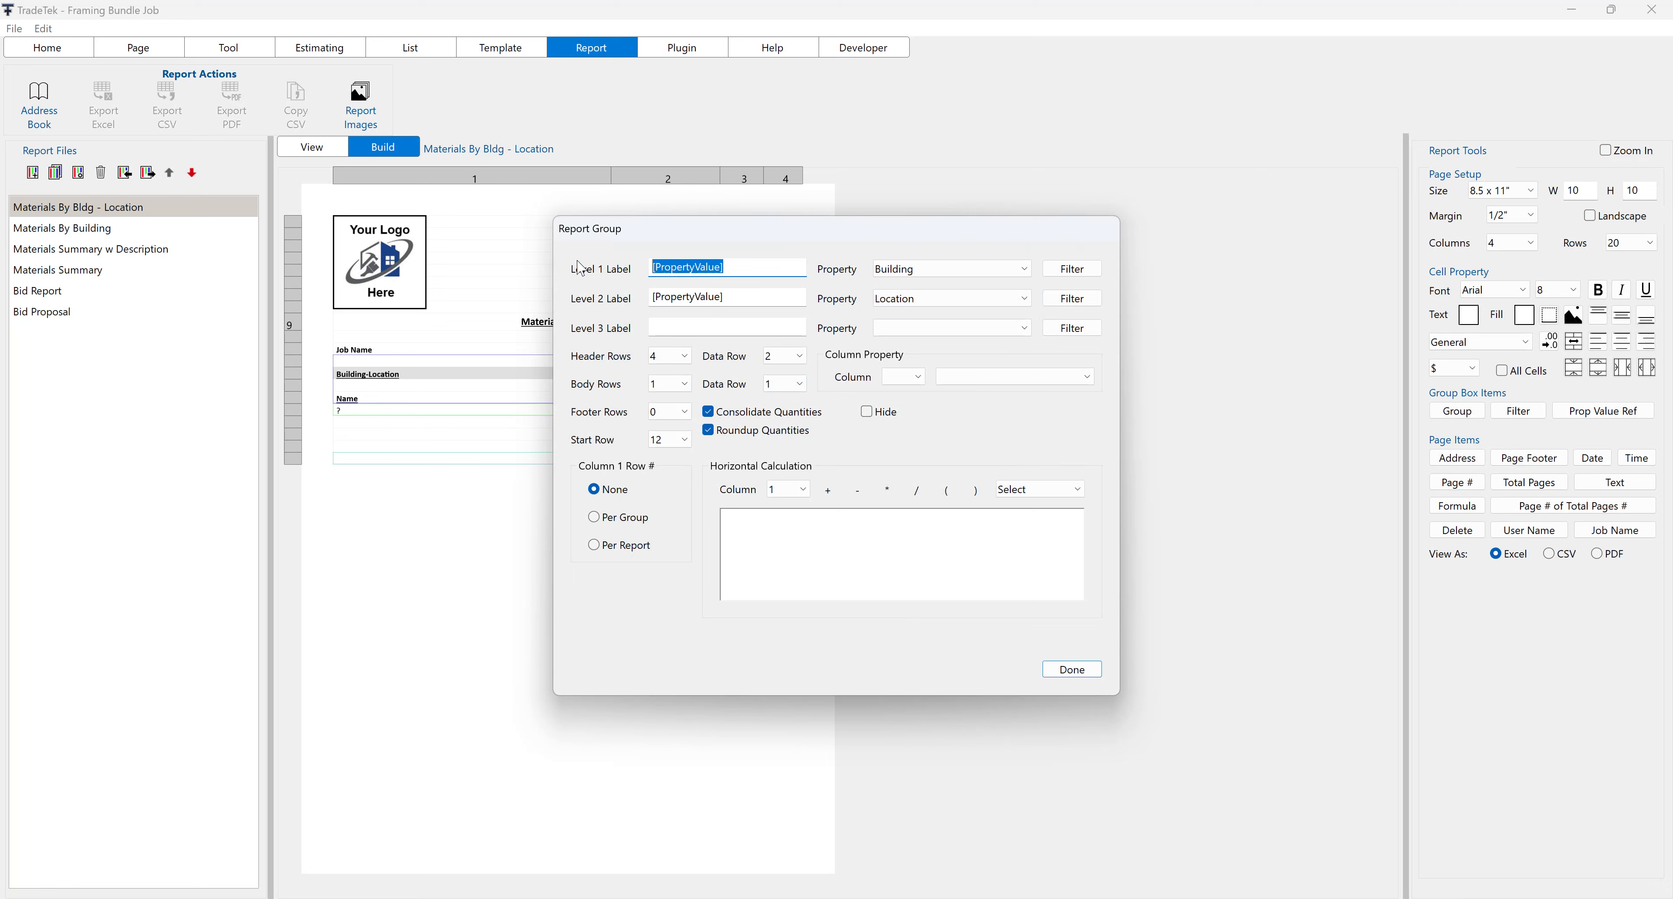
{"action": "left_click", "coordinate": [752, 297]}
{"action": "left_click_drag", "start_coordinate": [751, 300], "coordinate": [581, 303]}
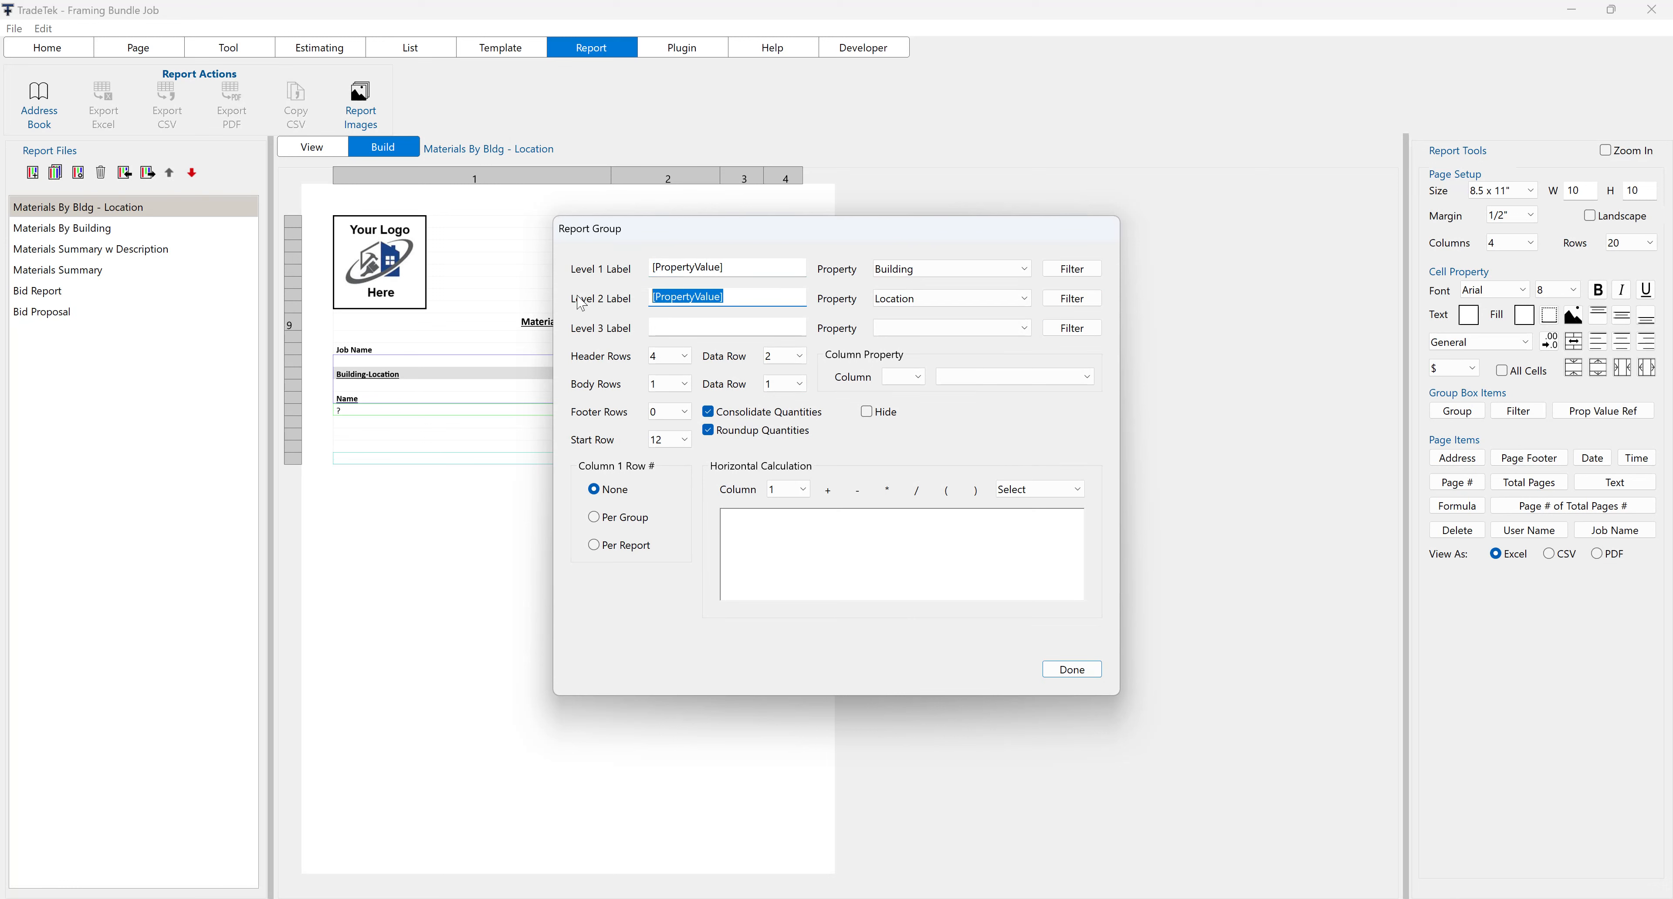
{"action": "left_click", "coordinate": [766, 298]}
Set the group's header rows to 4 and the header data row to 2.
{"action": "left_click", "coordinate": [776, 360]}
{"action": "left_click", "coordinate": [686, 360]}
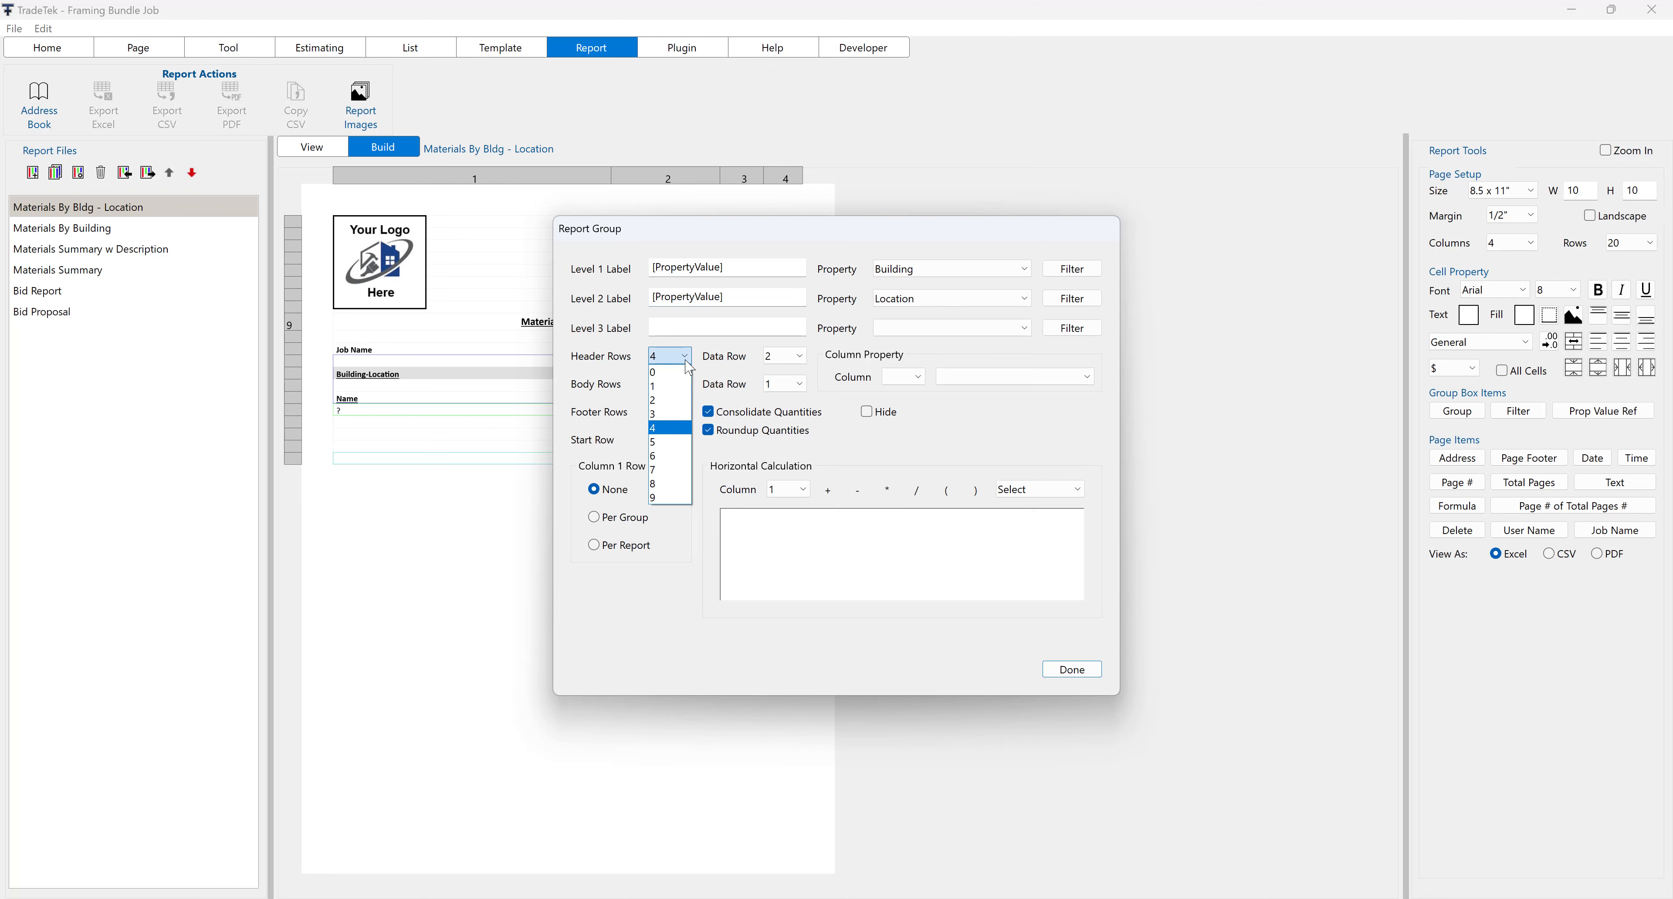
{"action": "left_click", "coordinate": [668, 429]}
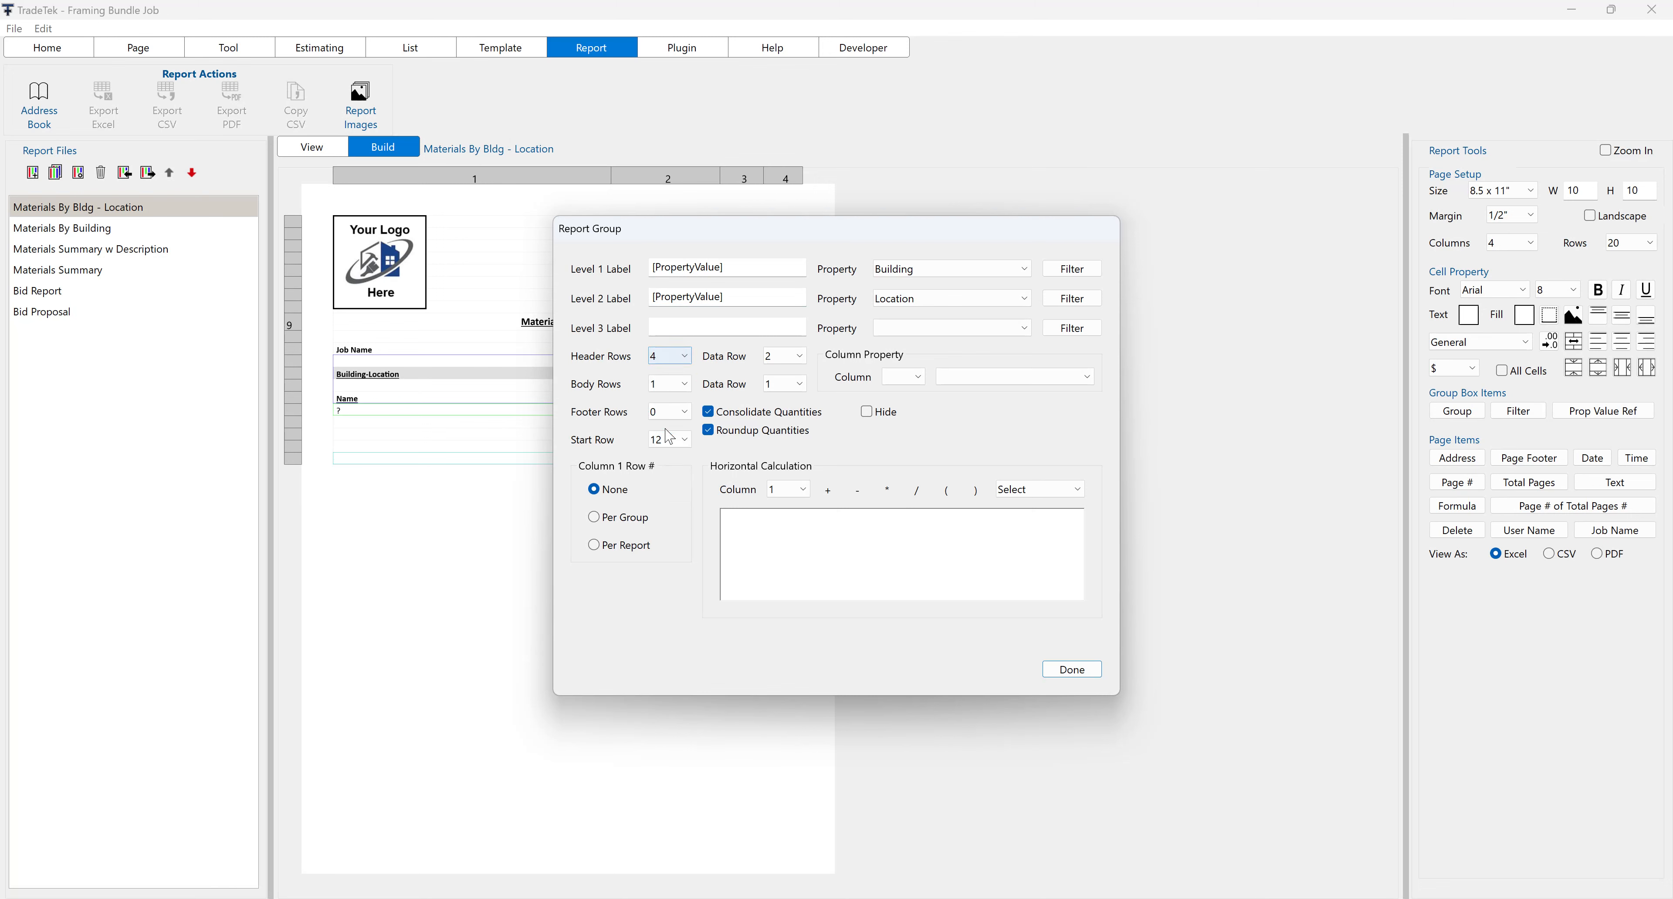
{"action": "left_click", "coordinate": [801, 359]}
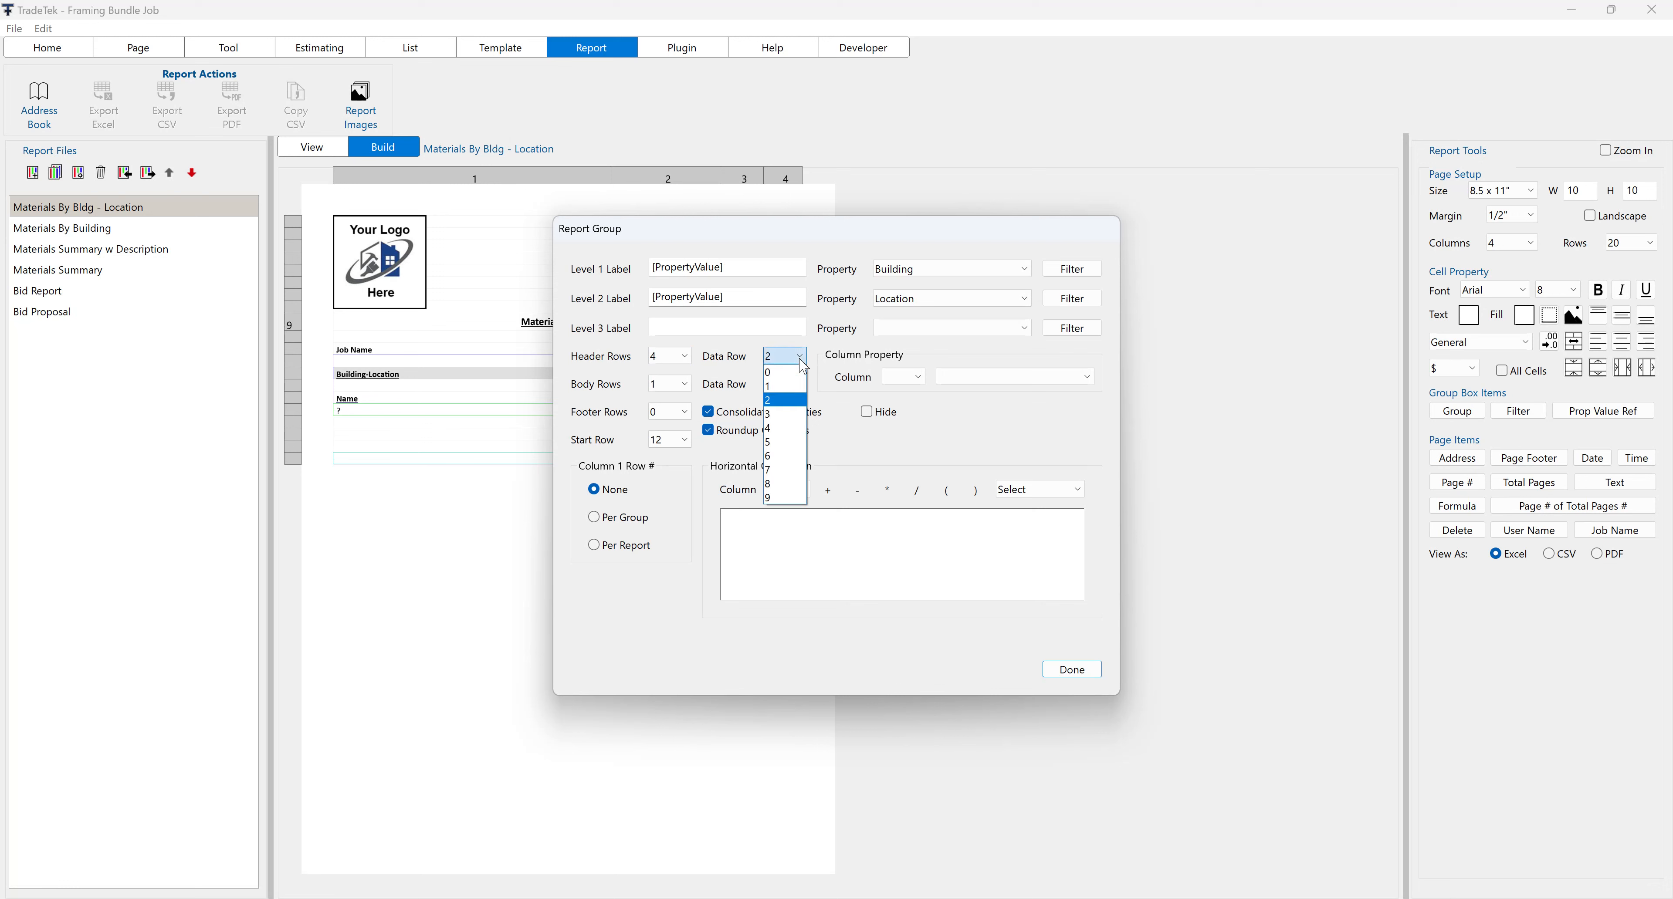
{"action": "left_click", "coordinate": [785, 400]}
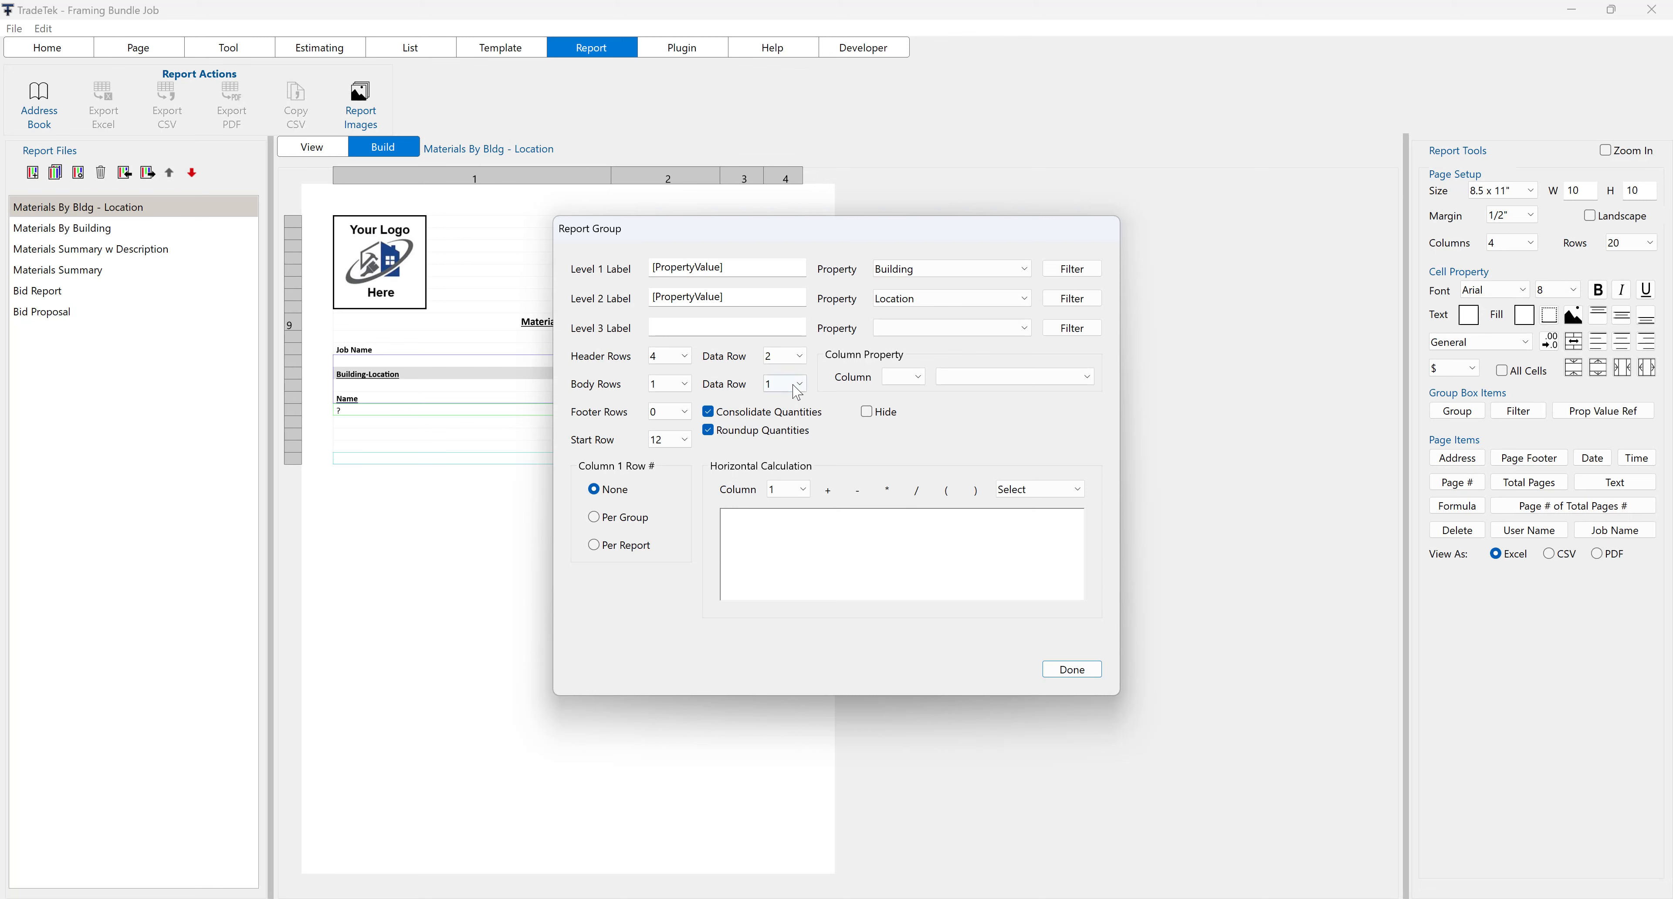
{"action": "left_click", "coordinate": [799, 356]}
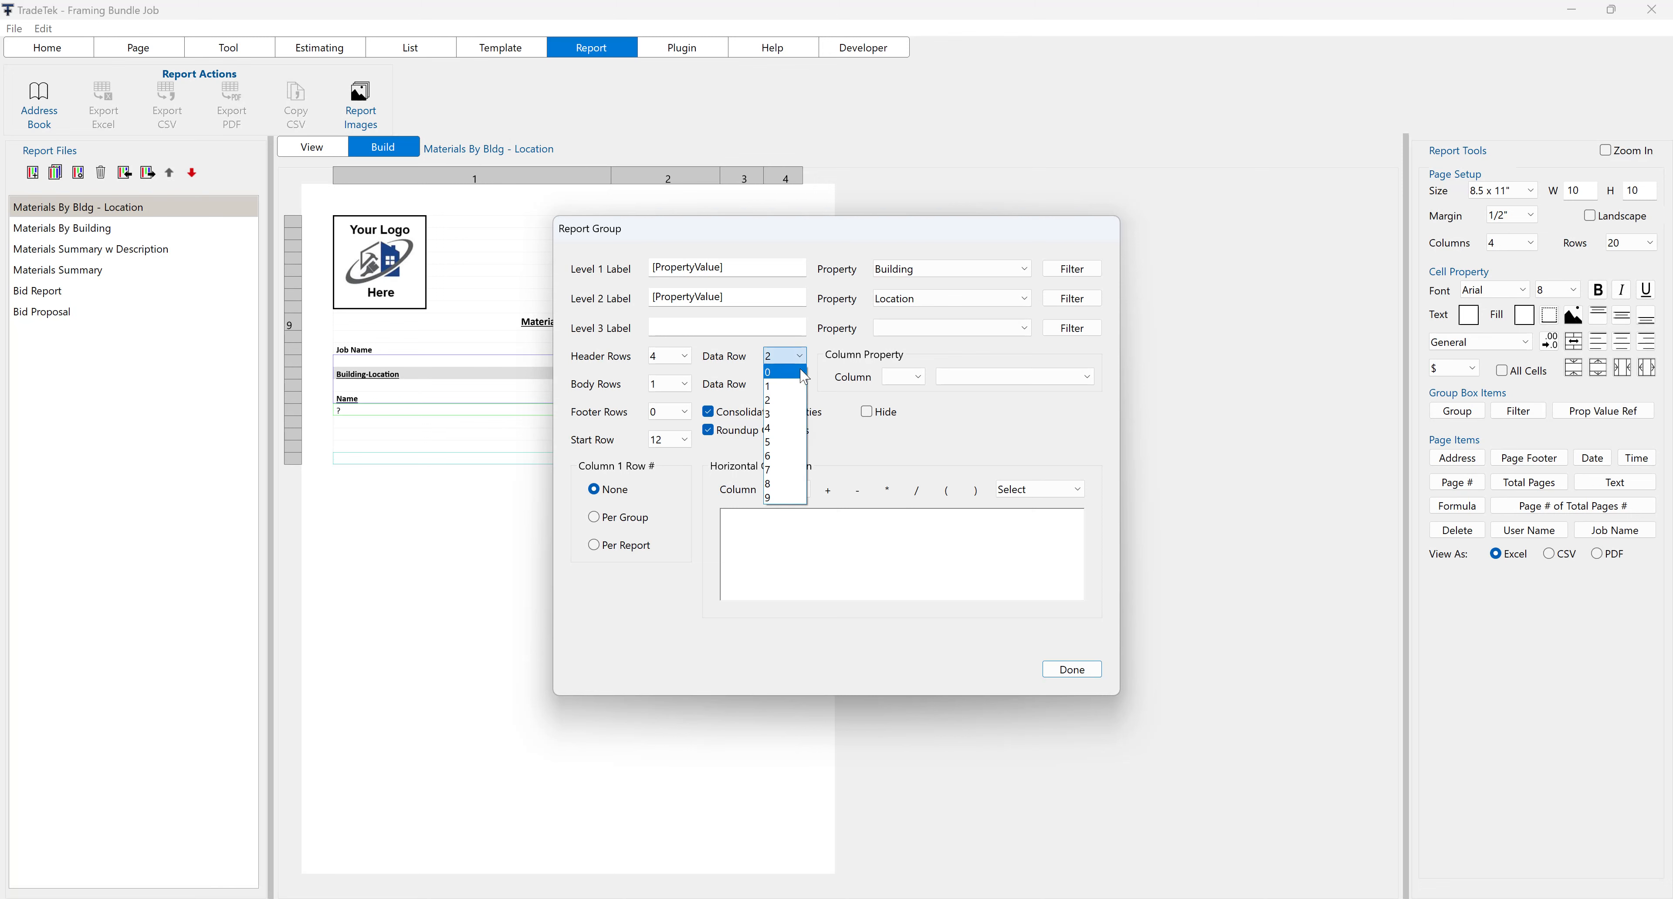
{"action": "left_click", "coordinate": [871, 459]}
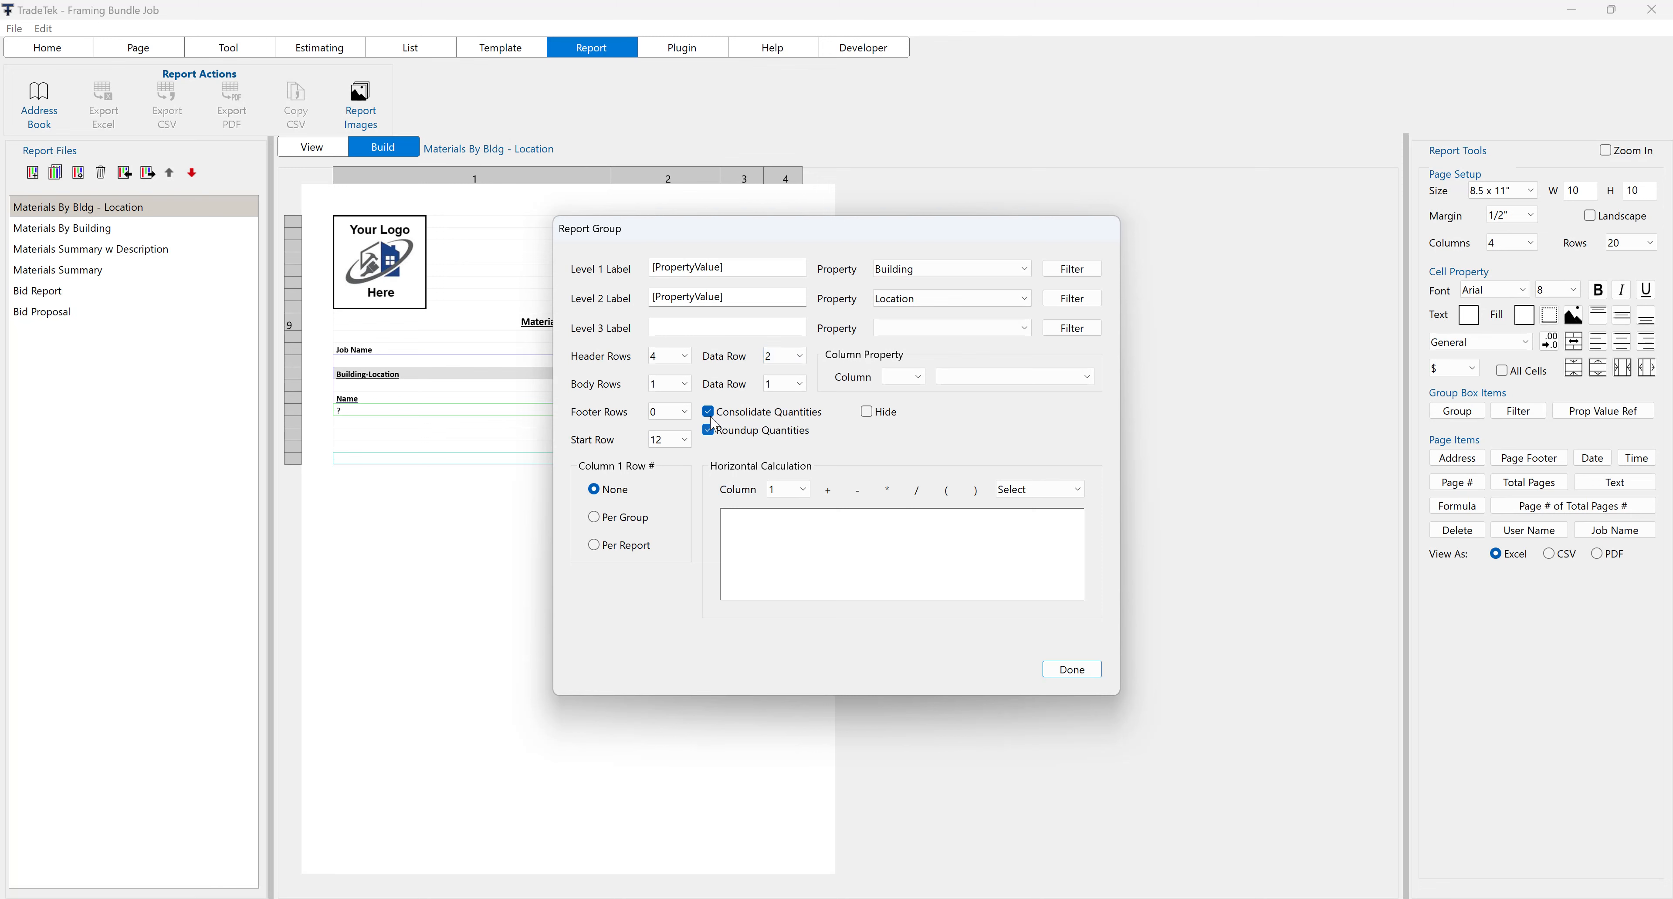
Set the group's body rows to 1 and the body data row to 1.
{"action": "left_click", "coordinate": [686, 387]}
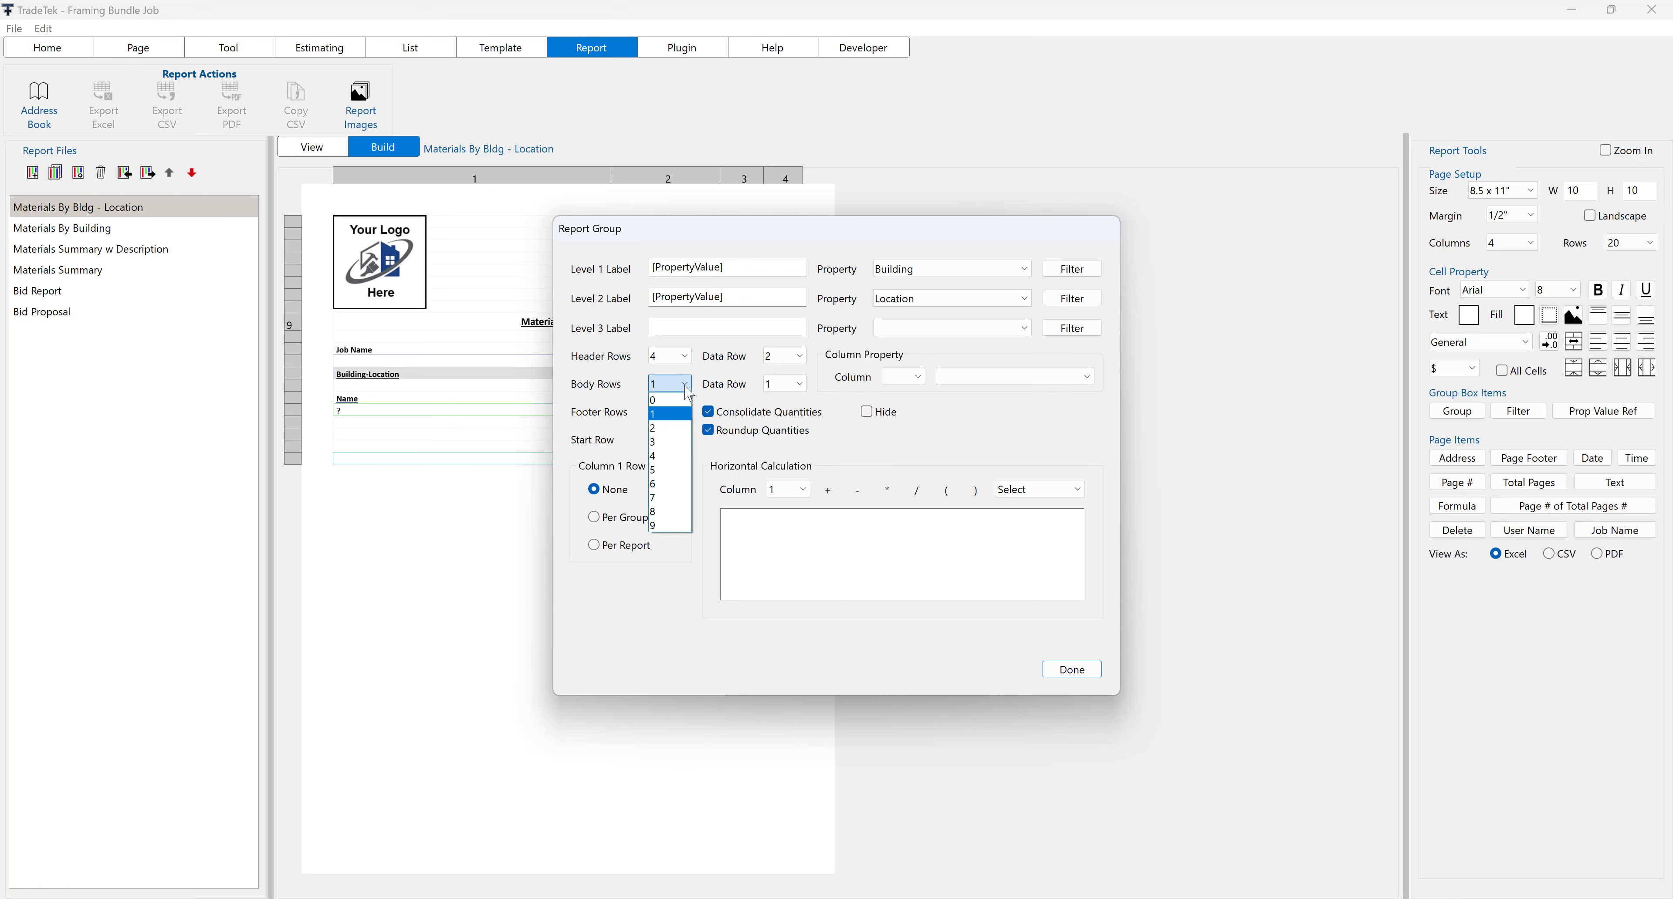
{"action": "left_click", "coordinate": [670, 421]}
{"action": "left_click", "coordinate": [802, 388]}
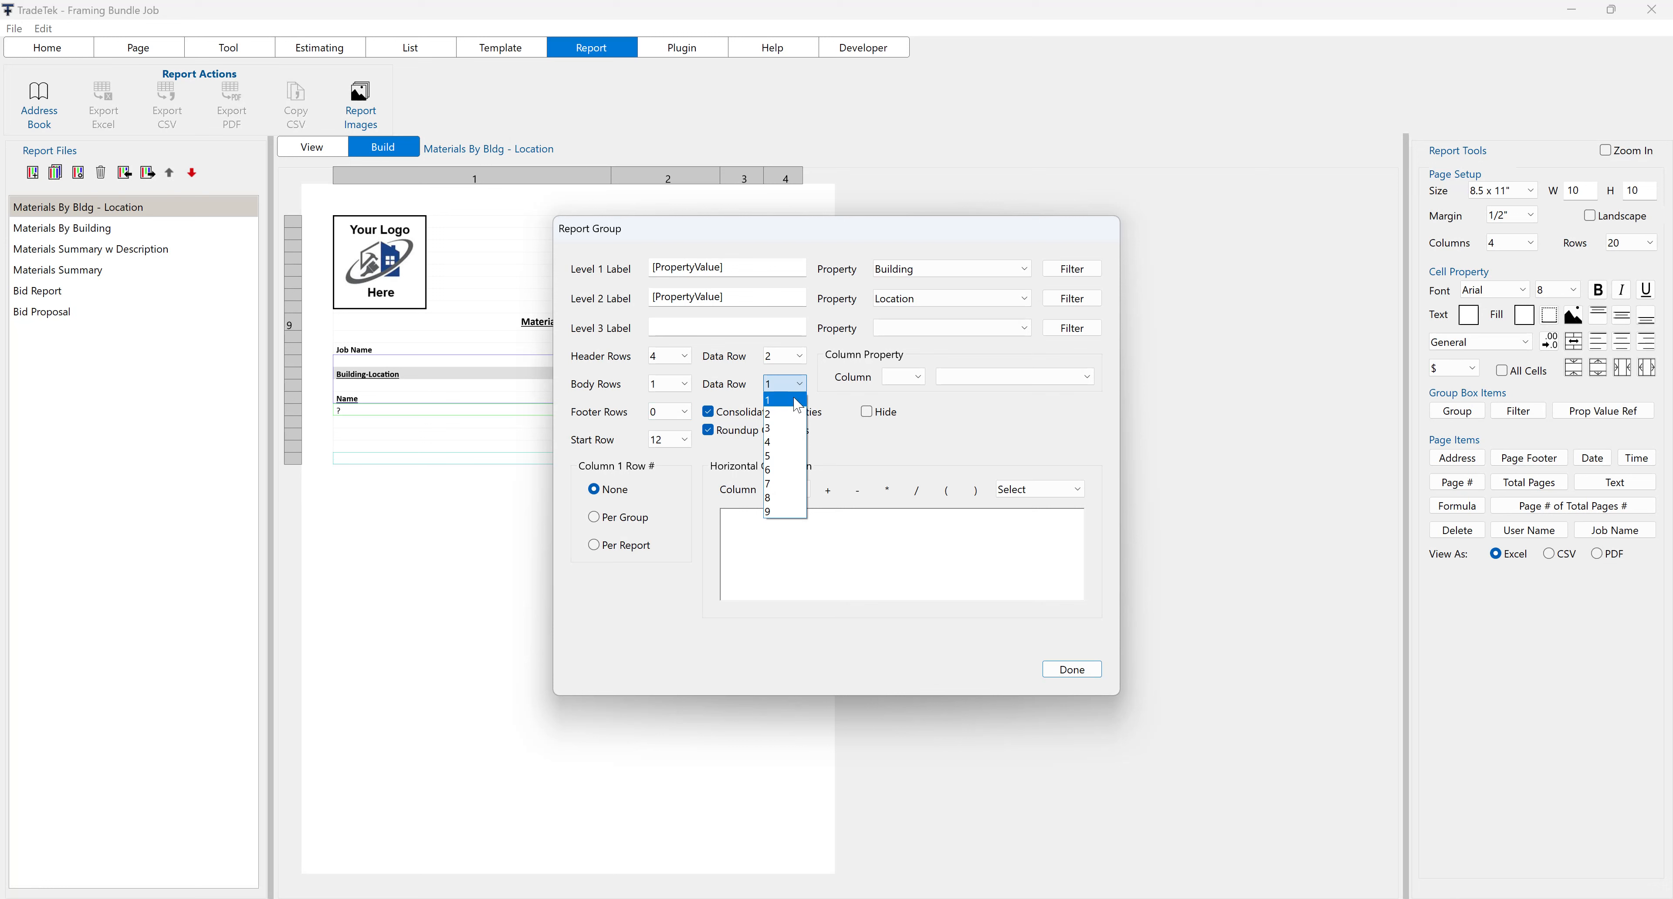
{"action": "left_click", "coordinate": [798, 405]}
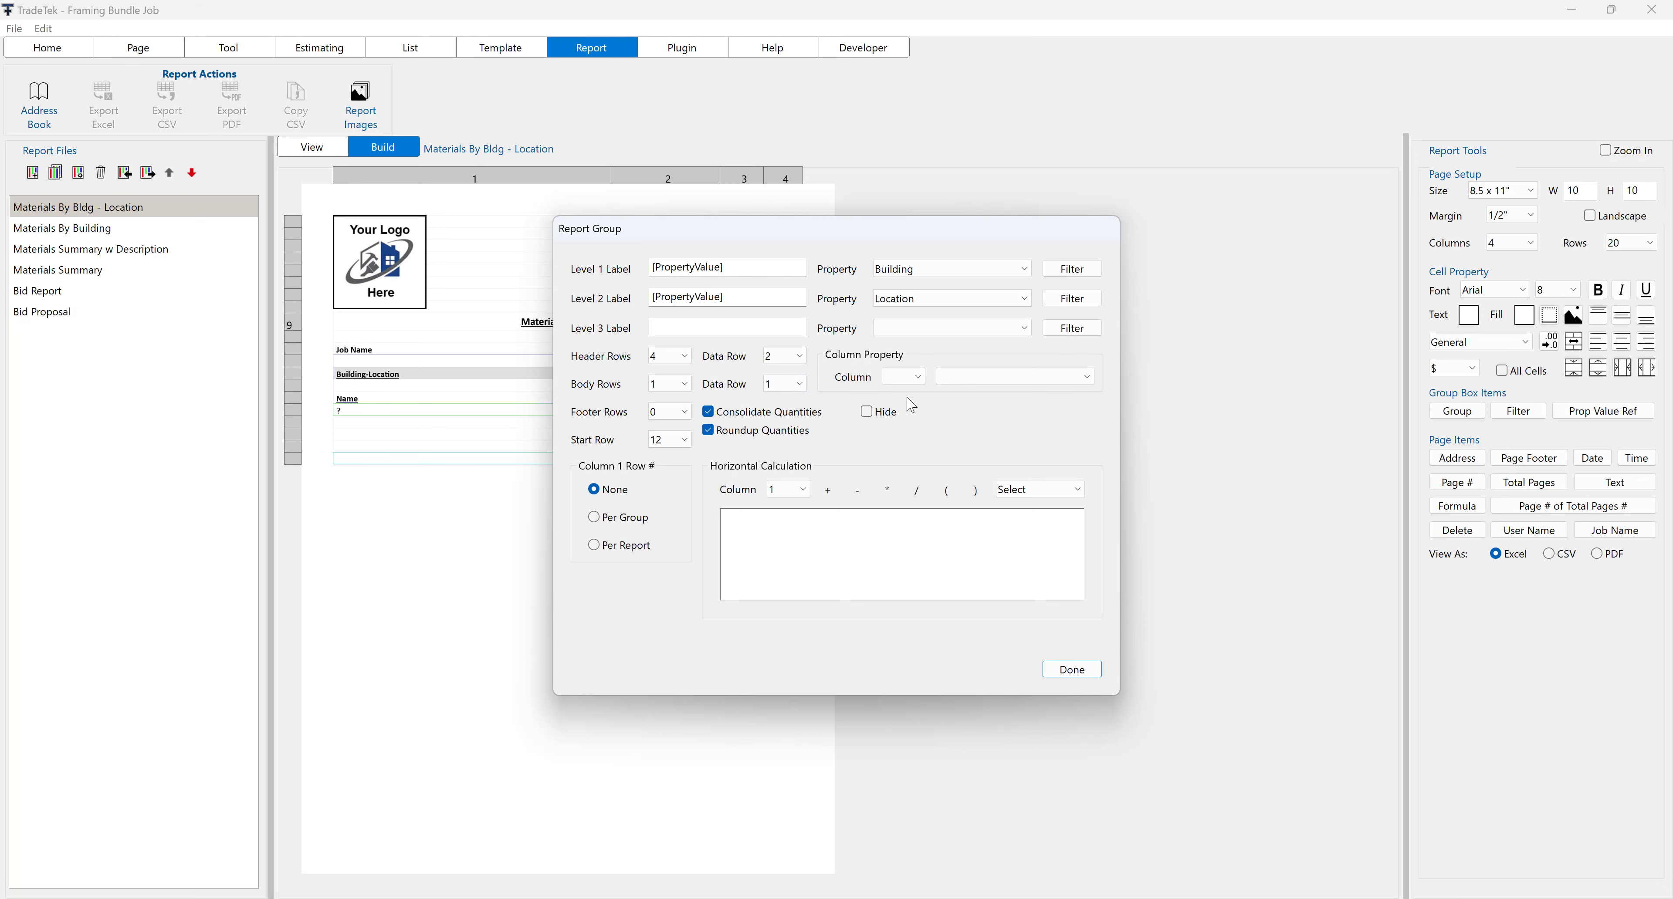
Set the property of column 1 in the report group to Name.
{"action": "left_click", "coordinate": [917, 377]}
{"action": "left_click", "coordinate": [912, 391]}
{"action": "left_click", "coordinate": [1093, 380]}
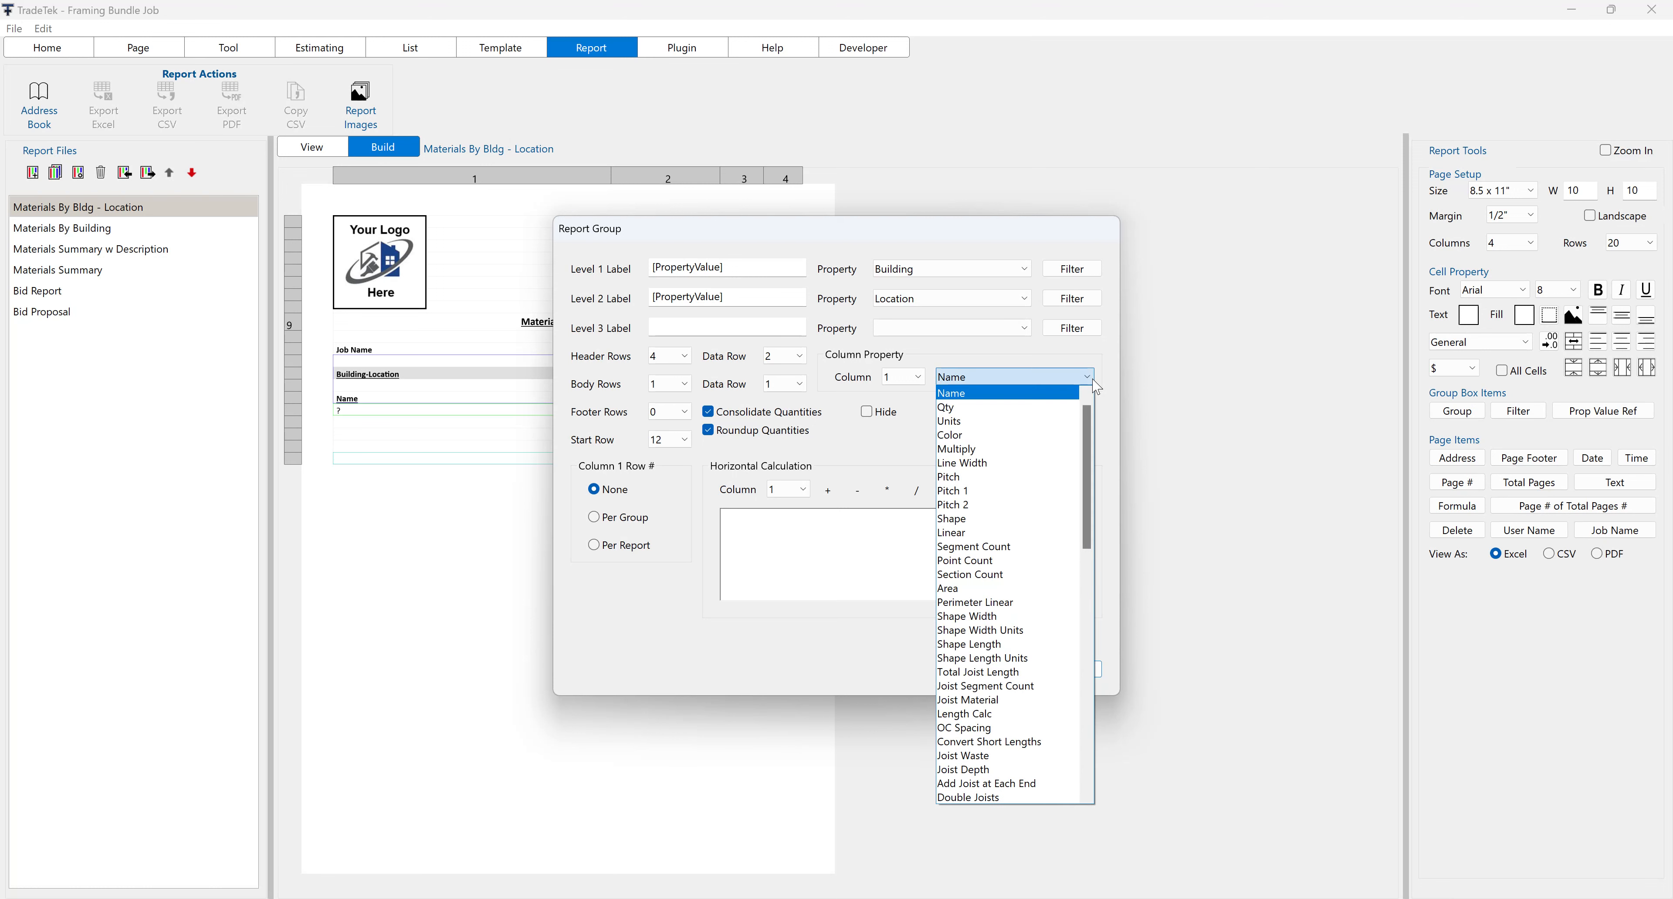
{"action": "left_click", "coordinate": [1007, 401]}
Review the properties assigned to columns 2, 3 and 4, and close the group settings.
{"action": "left_click", "coordinate": [917, 377]}
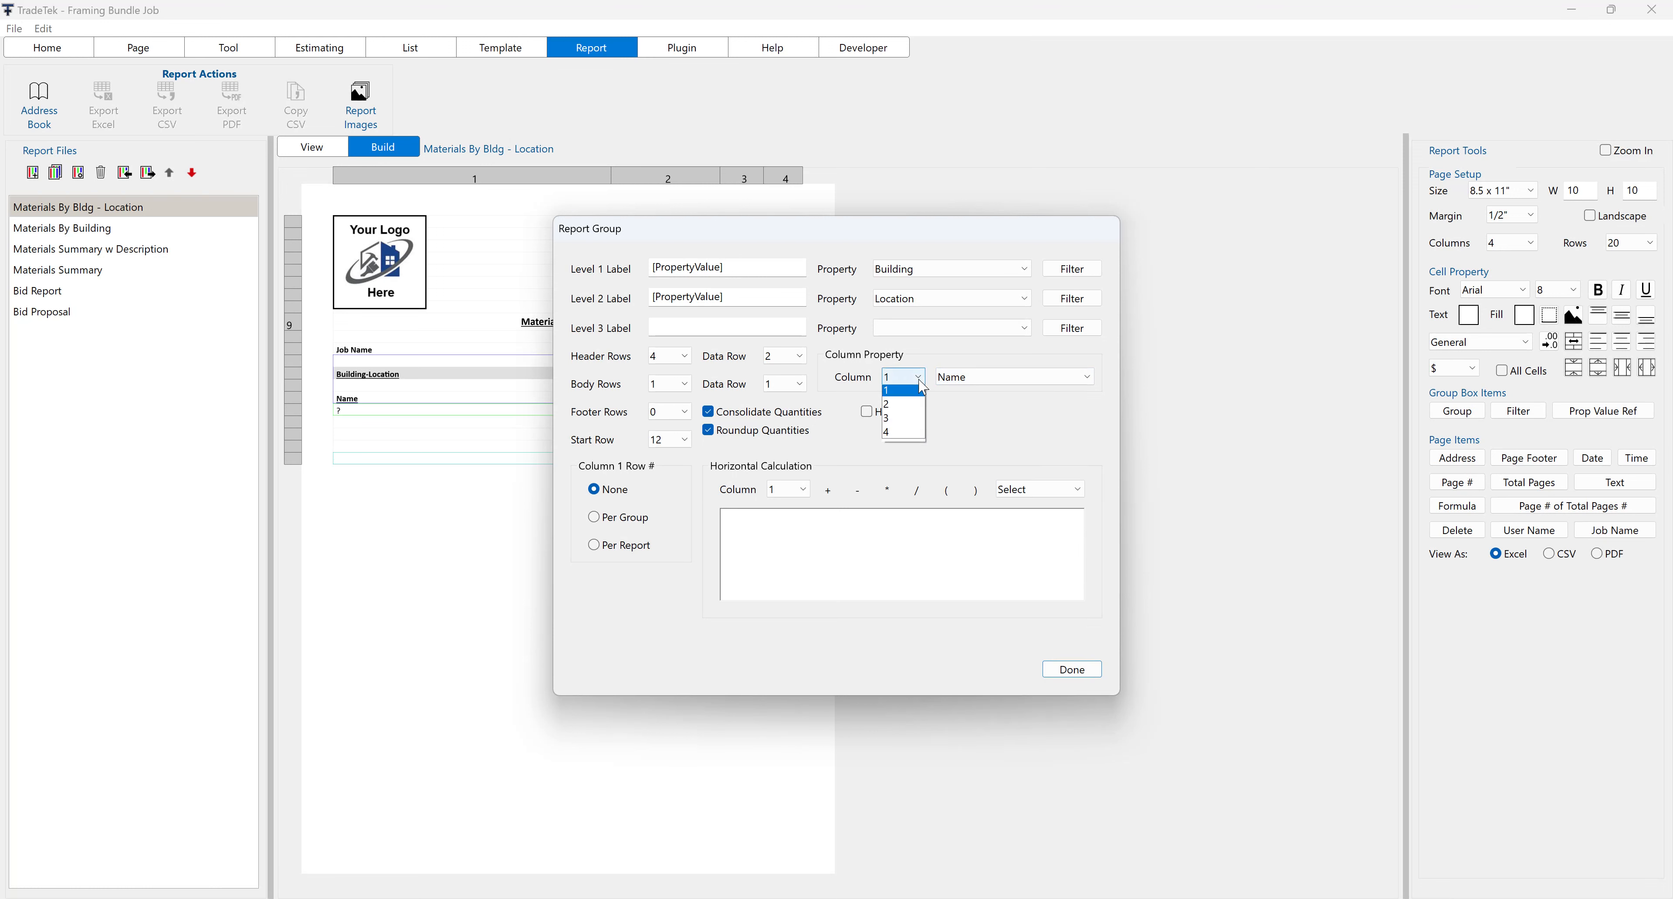
{"action": "left_click", "coordinate": [910, 407]}
{"action": "left_click", "coordinate": [912, 384]}
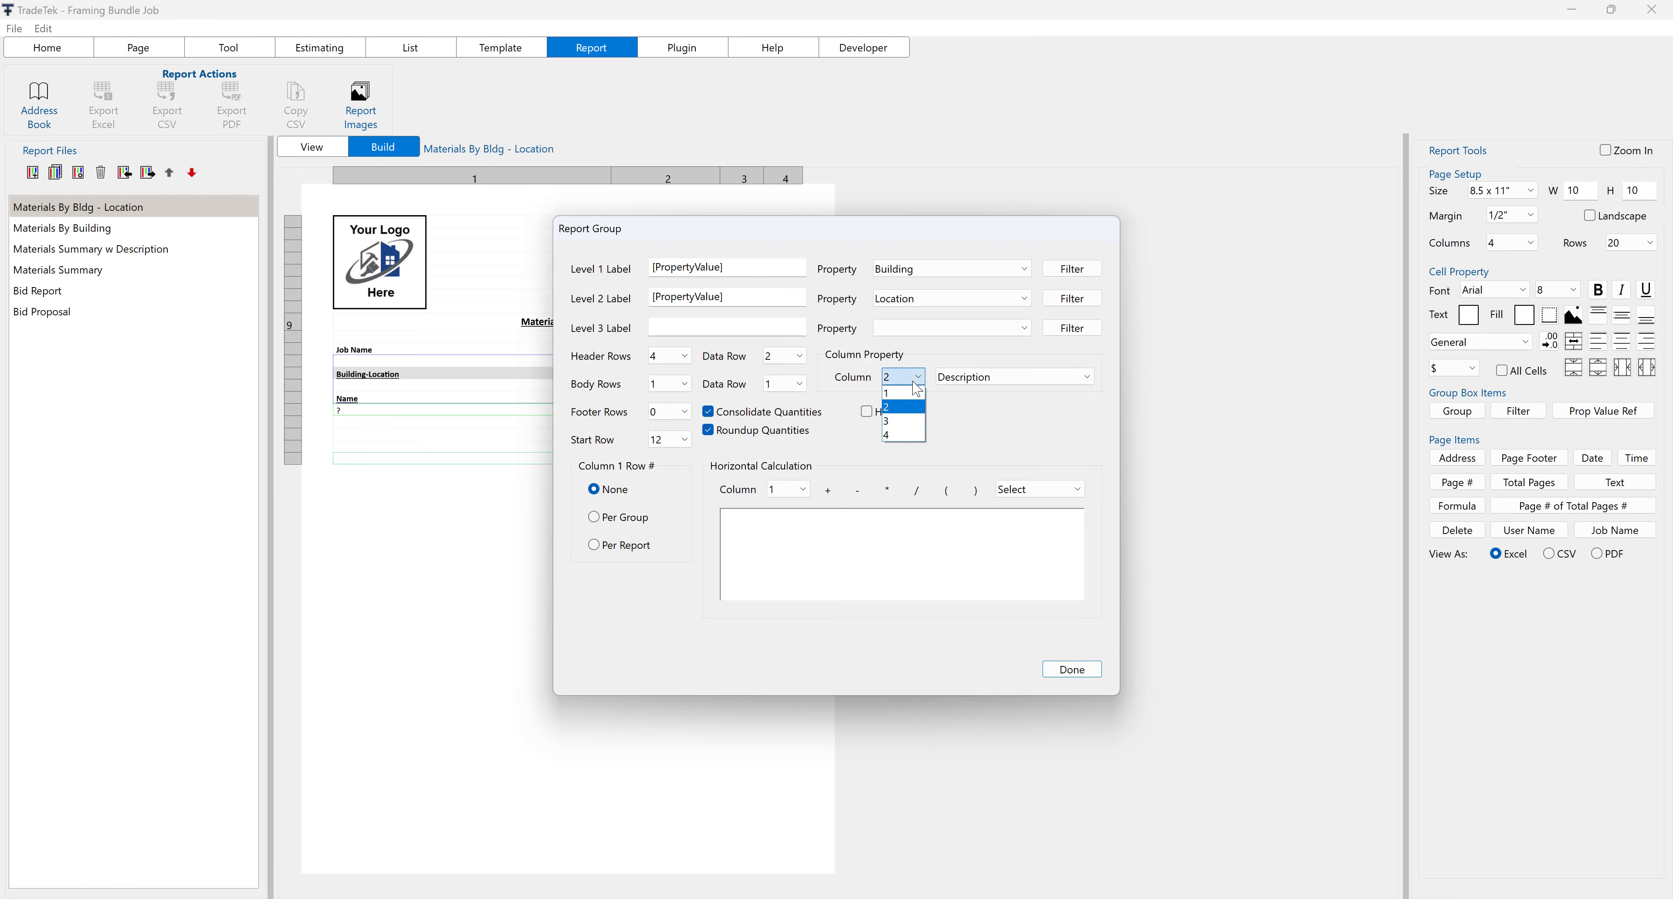
{"action": "left_click", "coordinate": [911, 422]}
{"action": "left_click", "coordinate": [912, 384]}
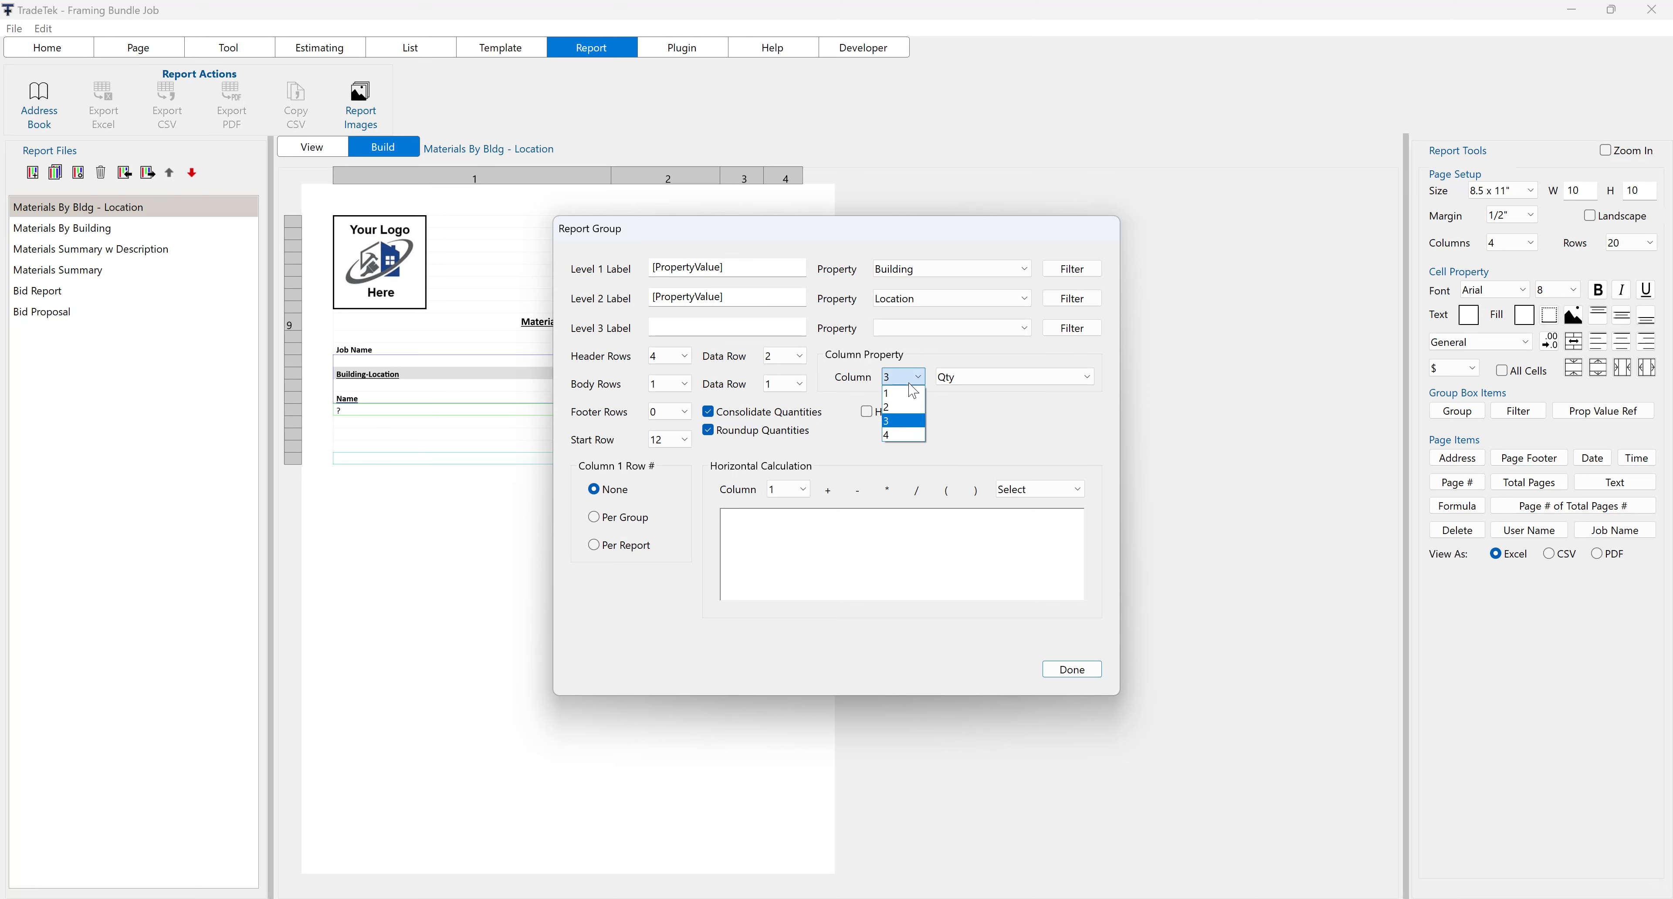
{"action": "left_click", "coordinate": [907, 437]}
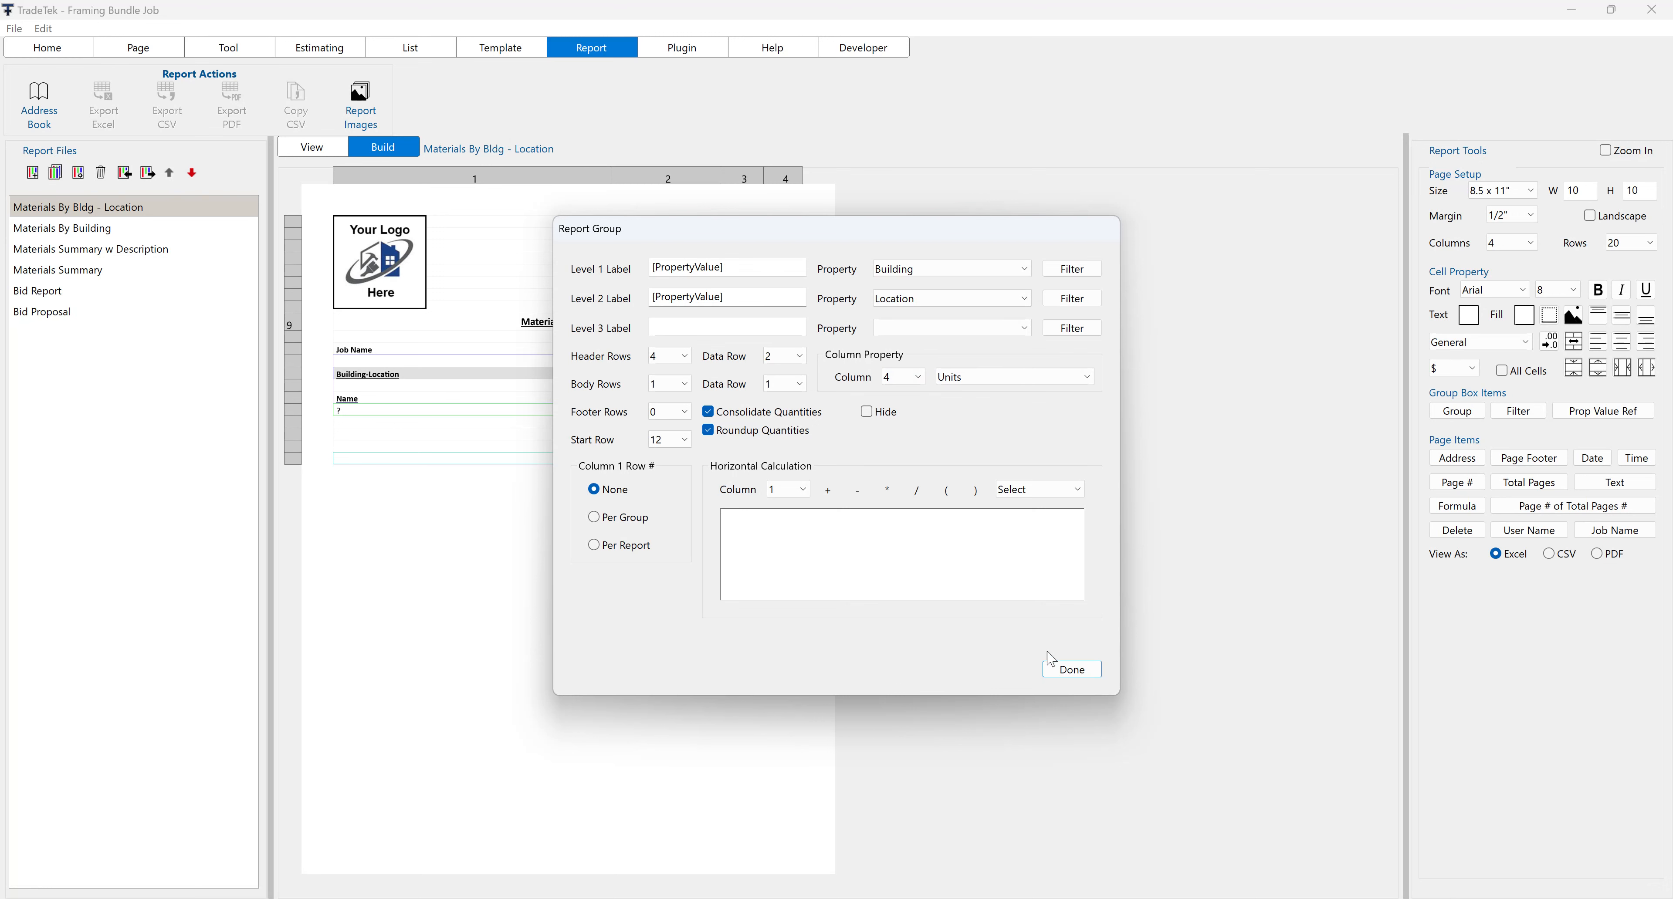
{"action": "left_click", "coordinate": [1071, 670]}
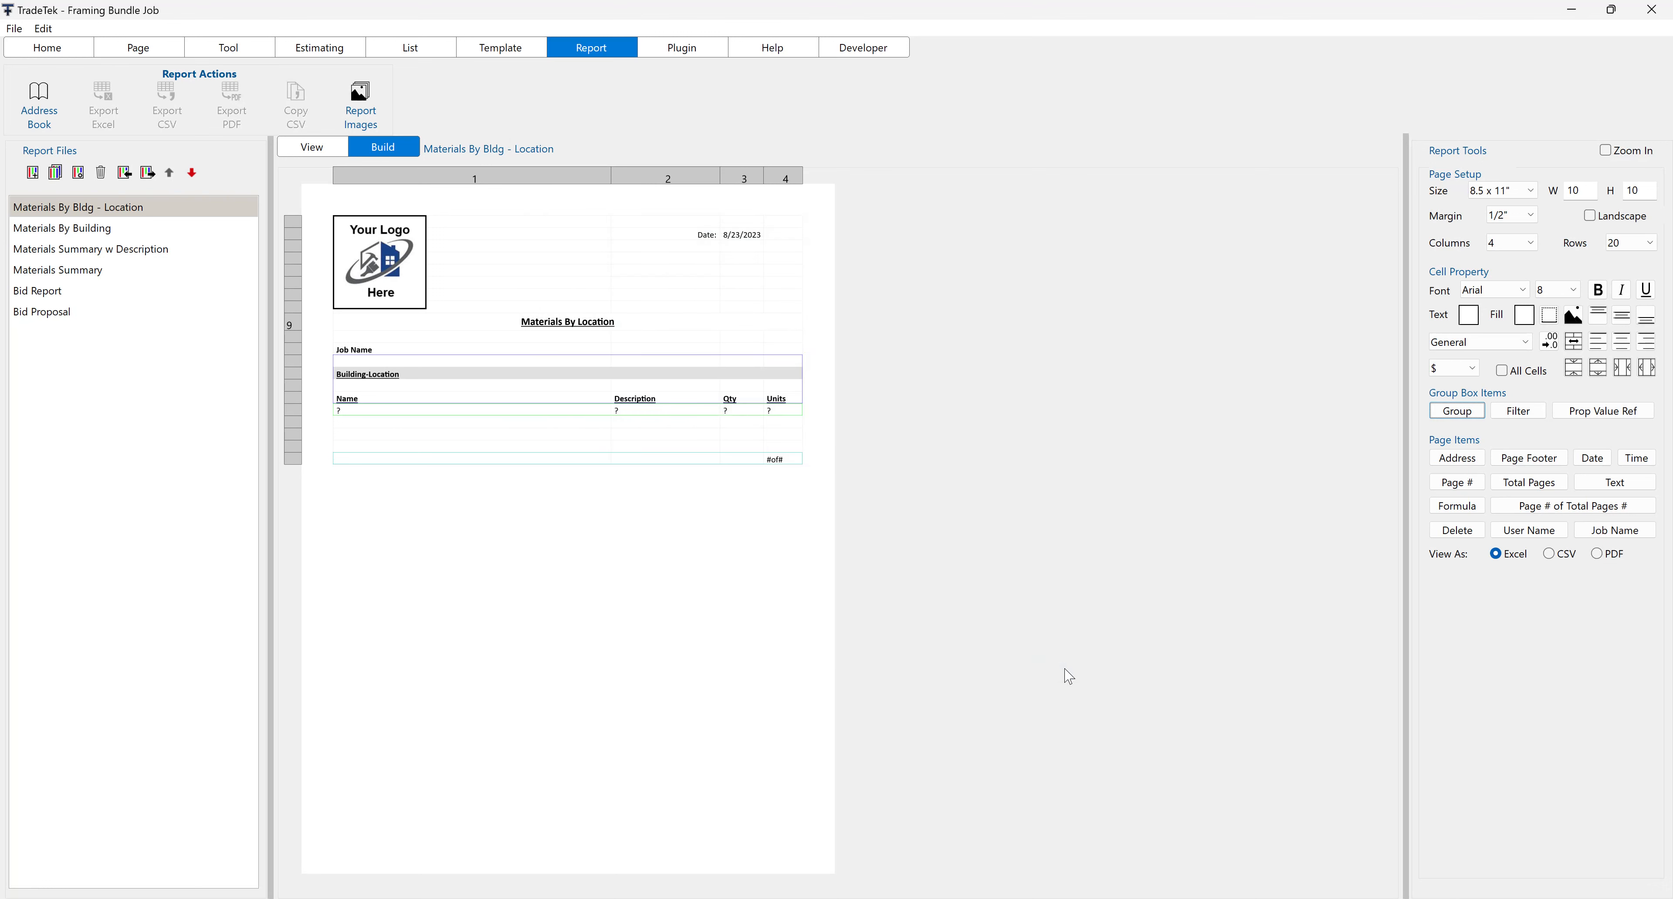
Open the Bid Report's build layout and its group settings, moving the settings window clear of the report layout.
{"action": "left_click", "coordinate": [81, 291]}
{"action": "left_click", "coordinate": [399, 145]}
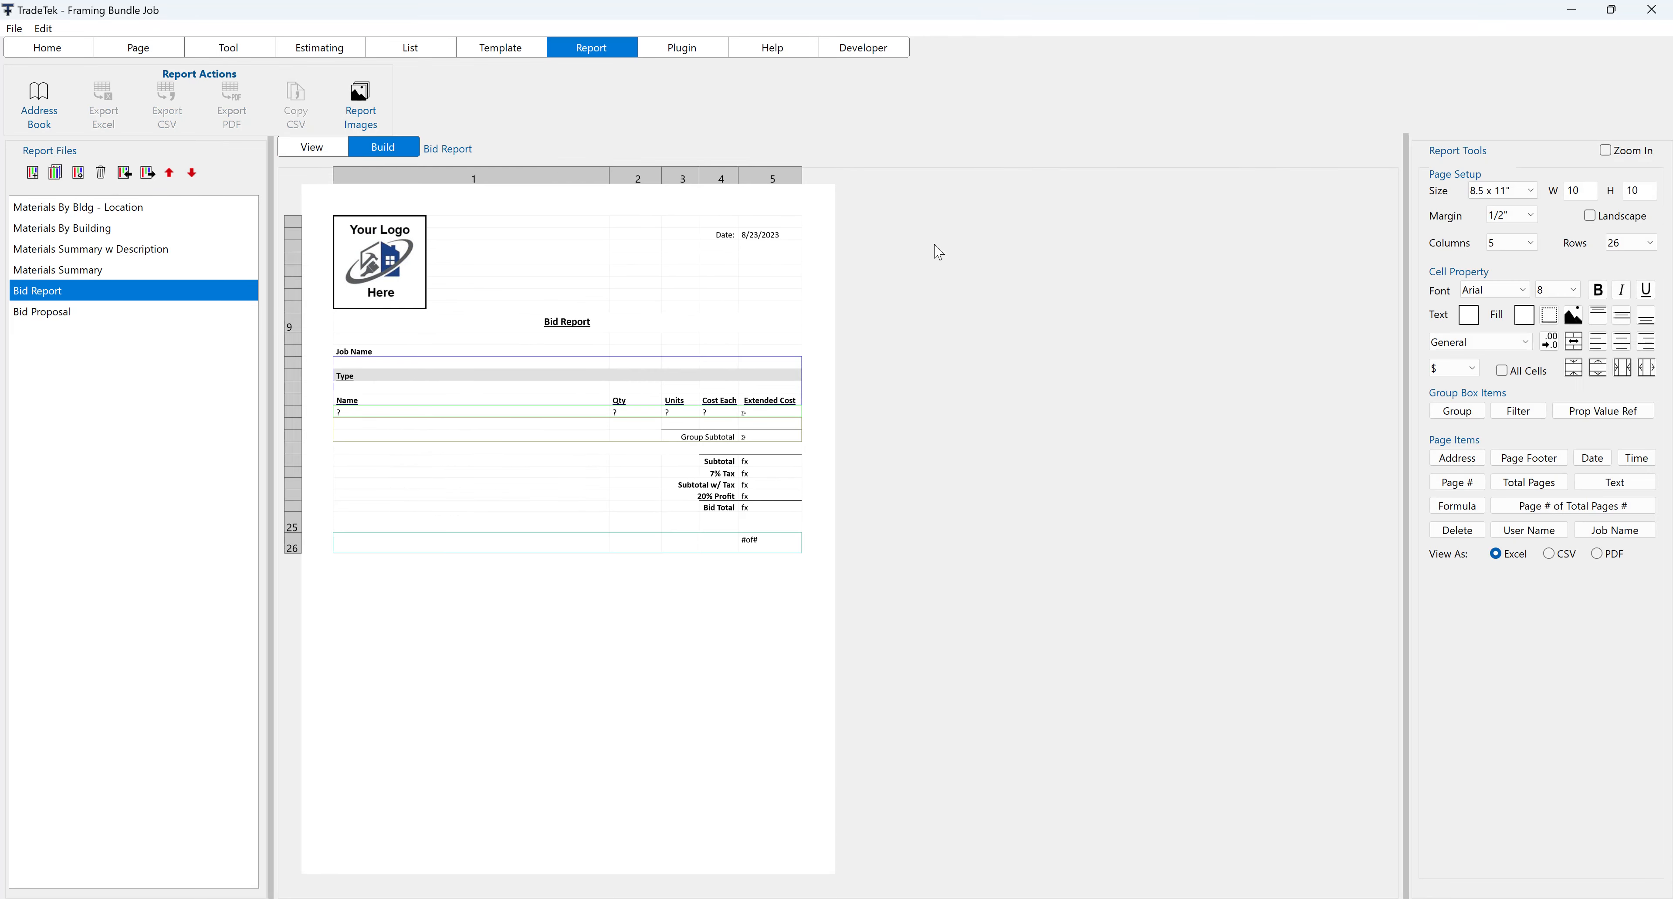
{"action": "left_click", "coordinate": [1458, 416]}
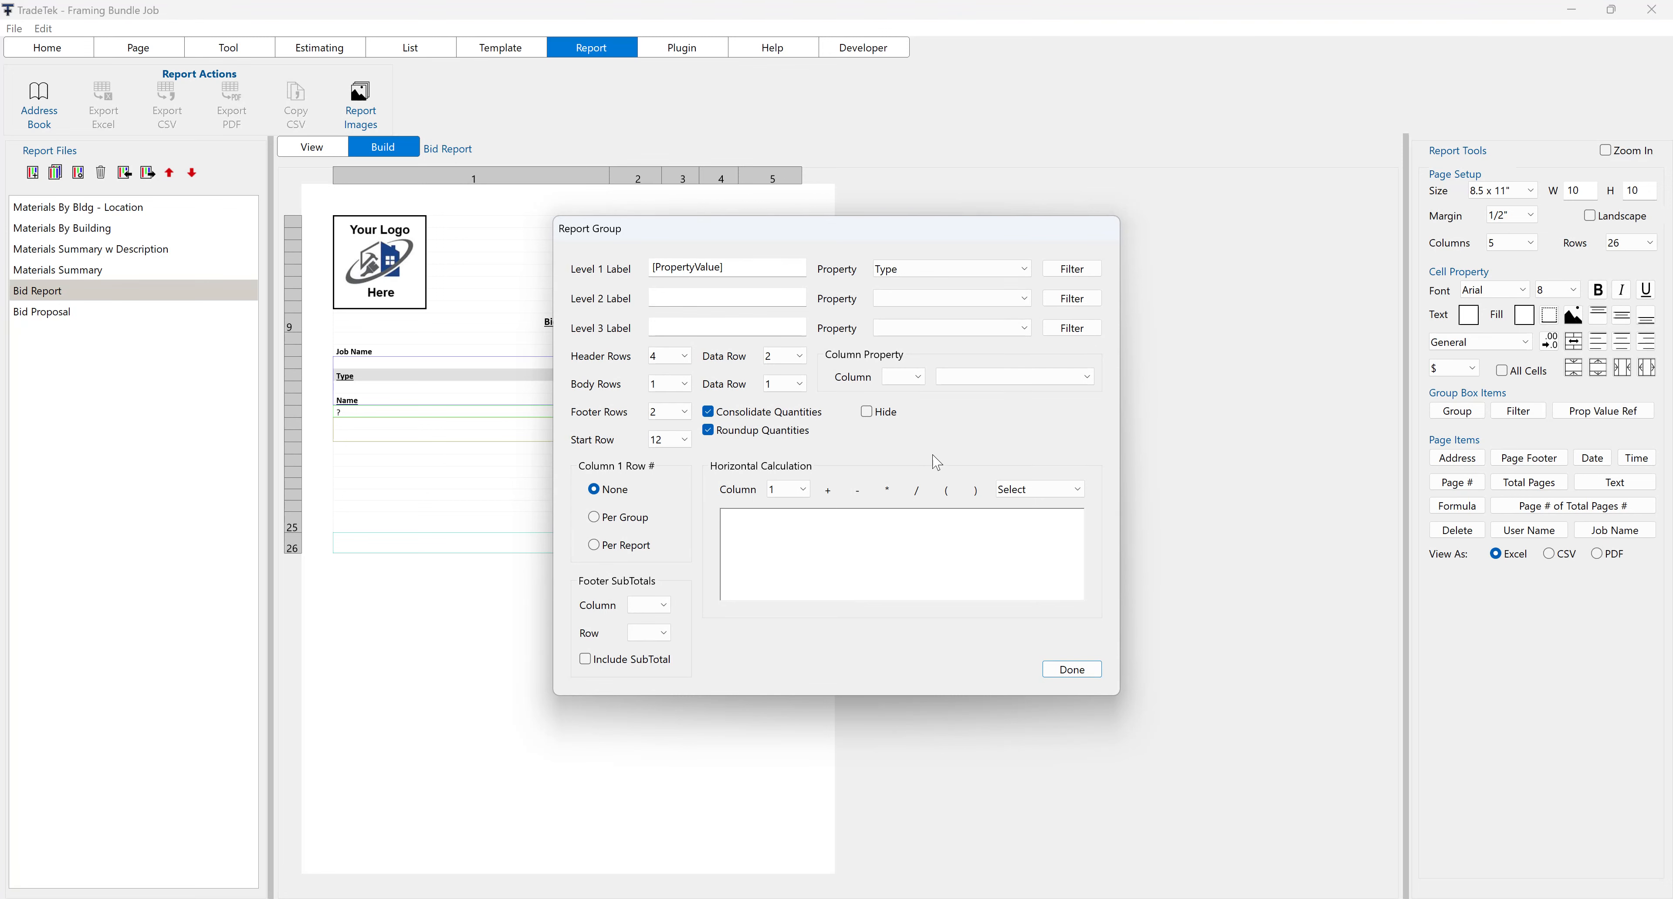
{"action": "left_click_drag", "start_coordinate": [872, 229], "coordinate": [1161, 220]}
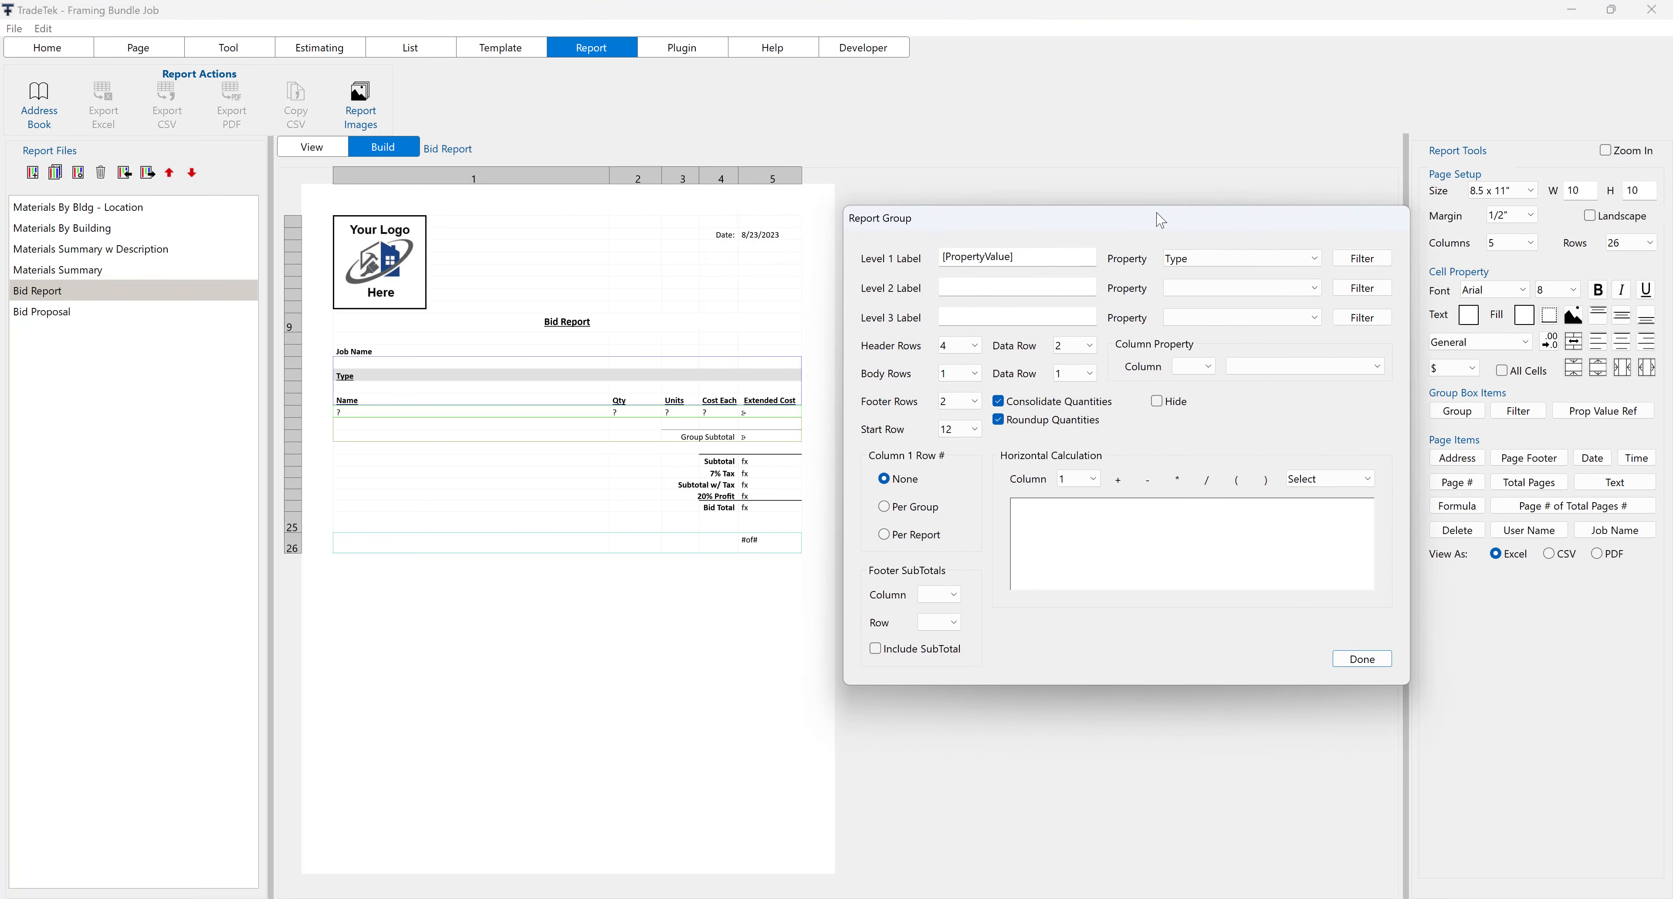
Review the horizontal calculation of column 5 and the properties available for its formula.
{"action": "left_click", "coordinate": [1097, 484]}
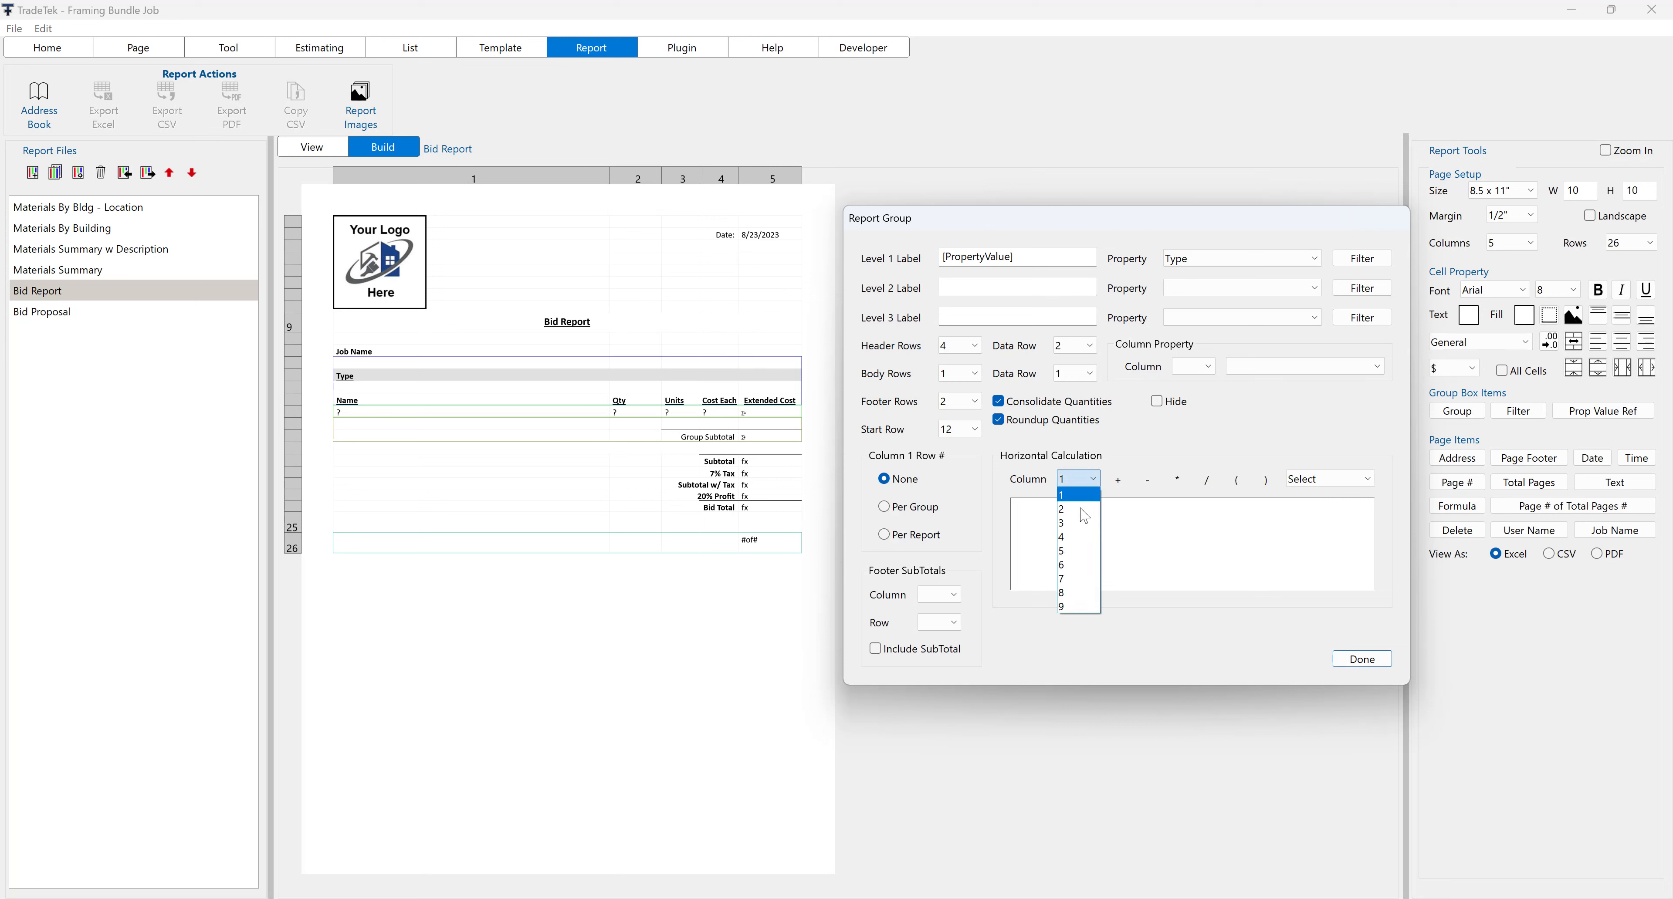
{"action": "left_click", "coordinate": [1073, 553]}
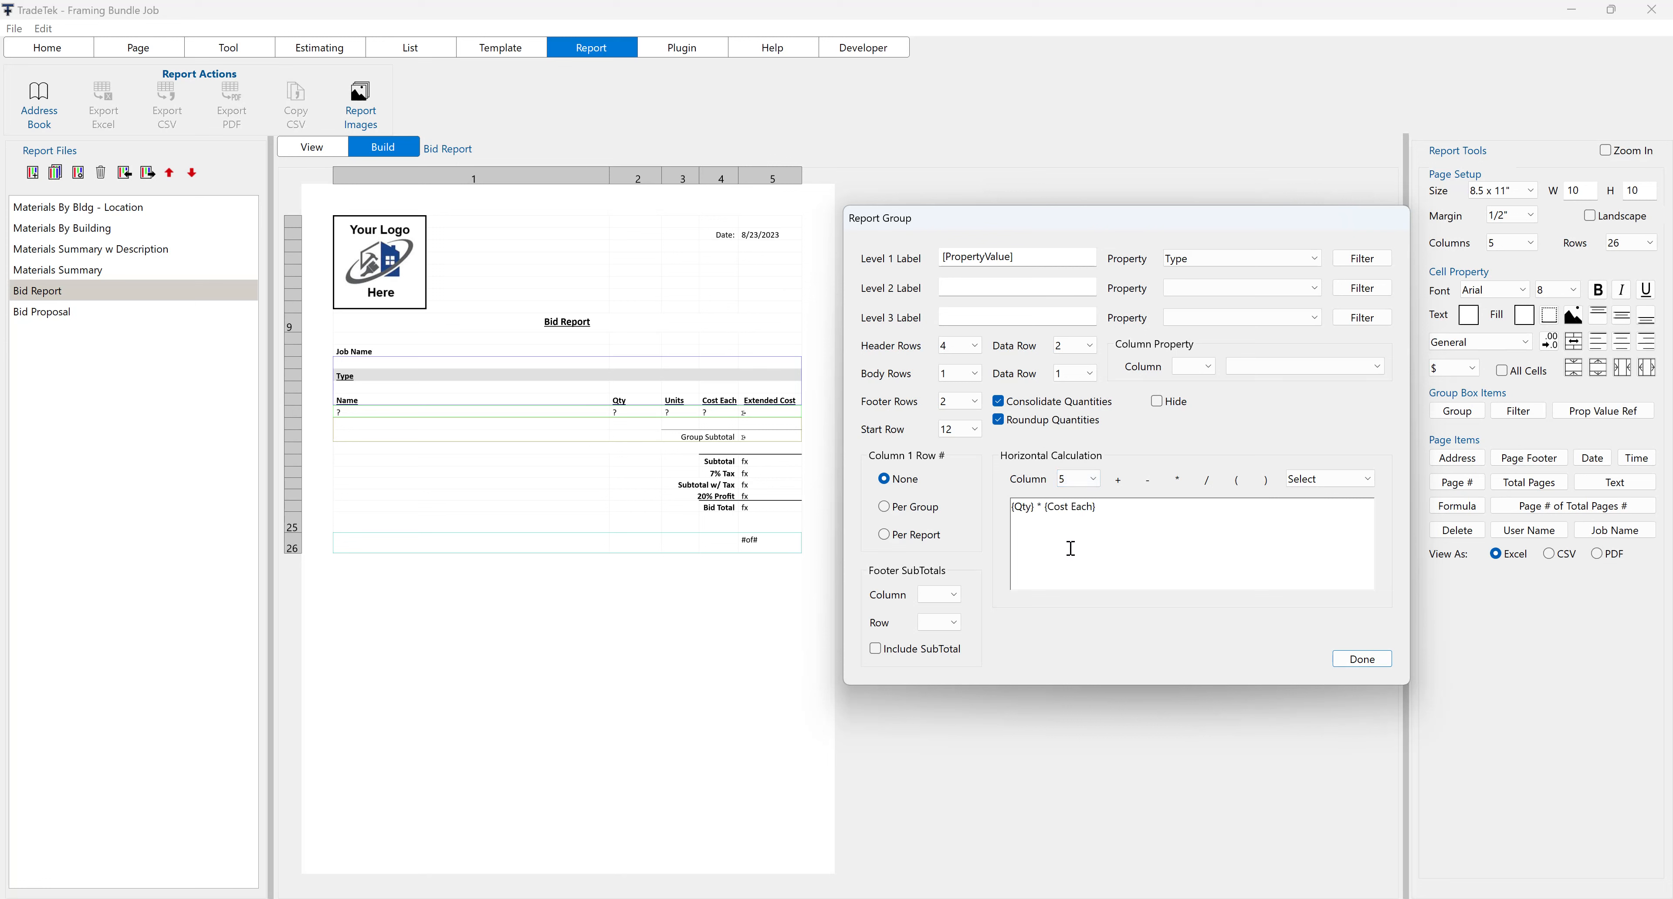
{"action": "left_click", "coordinate": [1328, 478]}
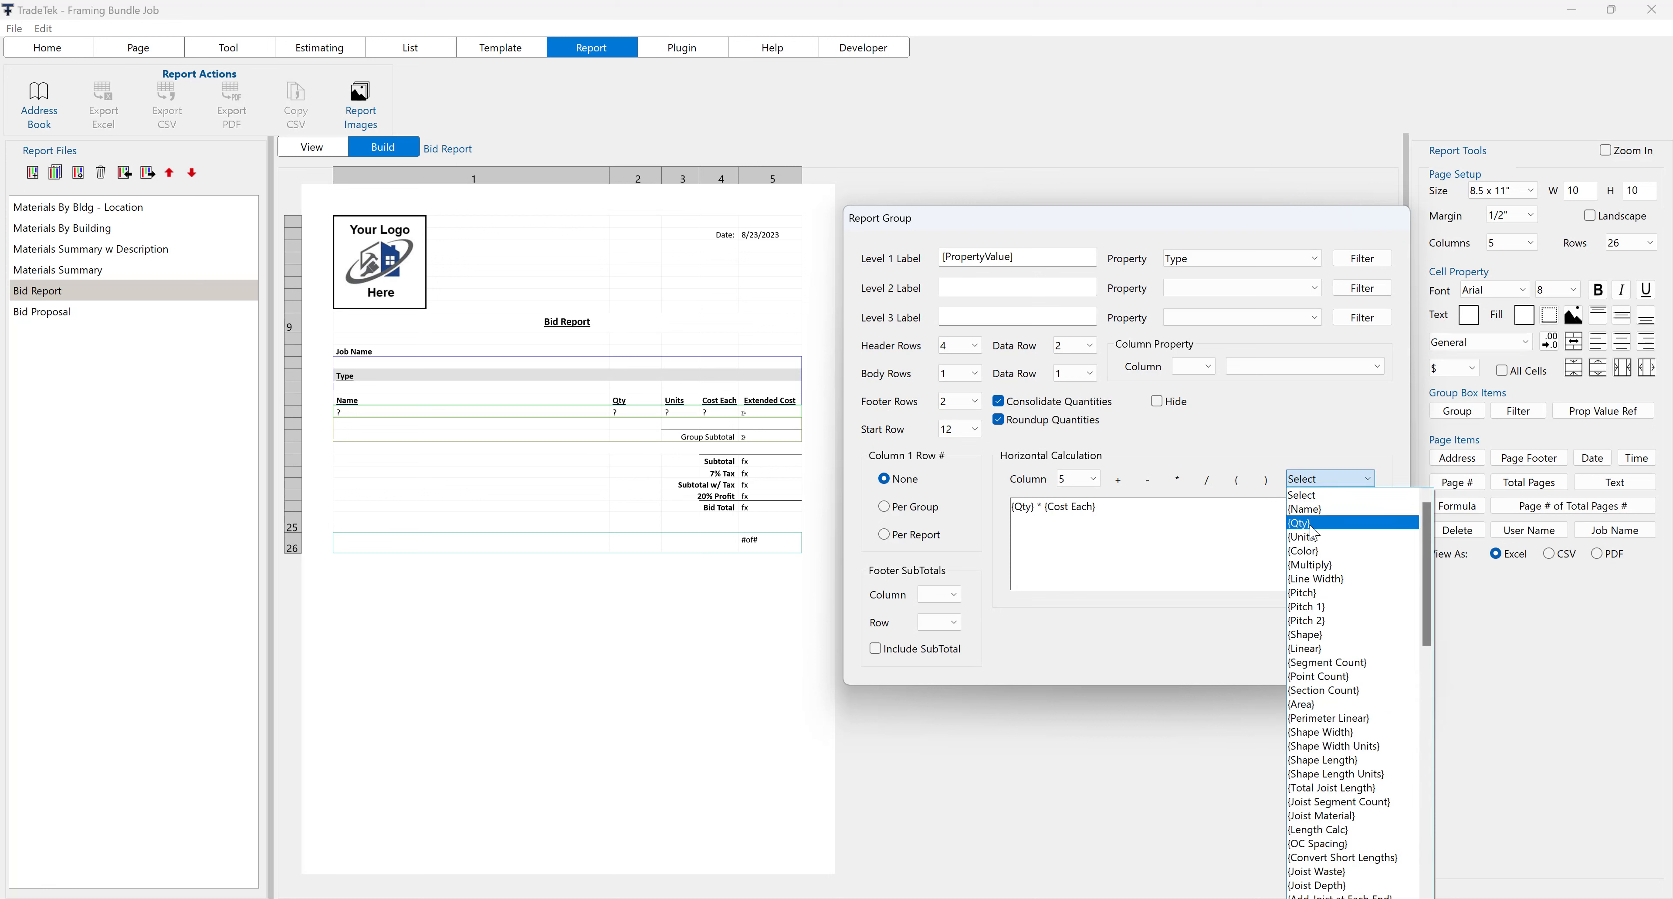
{"action": "left_click", "coordinate": [1180, 515]}
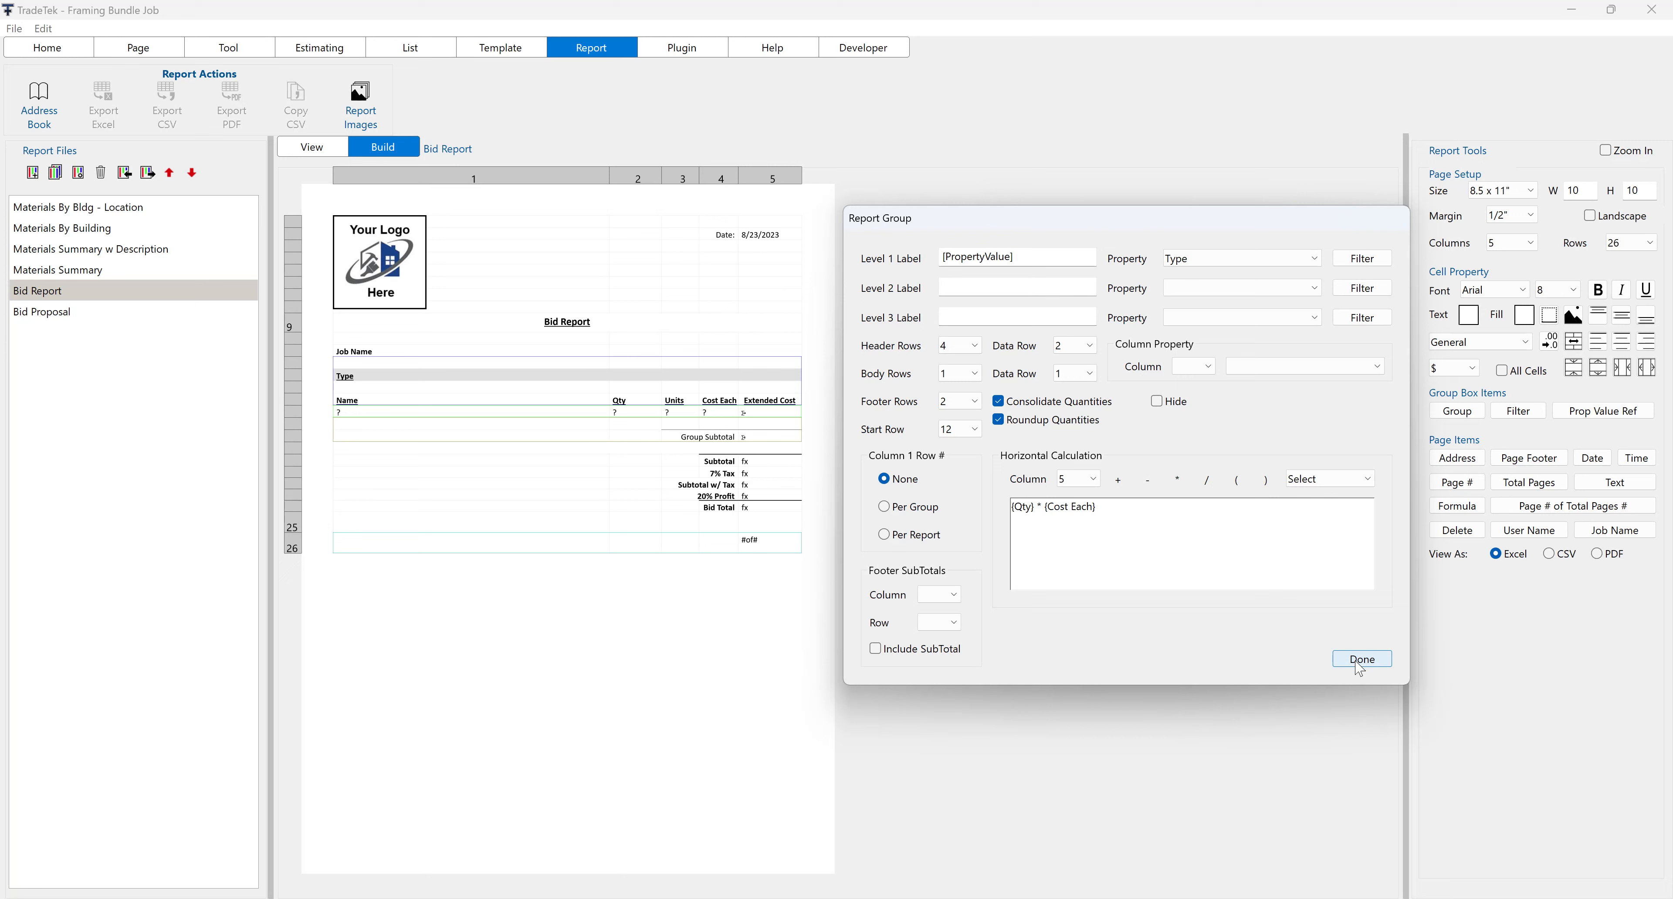
Set the group's footer rows to 2, check the footer subtotal for column 5, row 2, and close the group settings.
{"action": "left_click", "coordinate": [977, 402]}
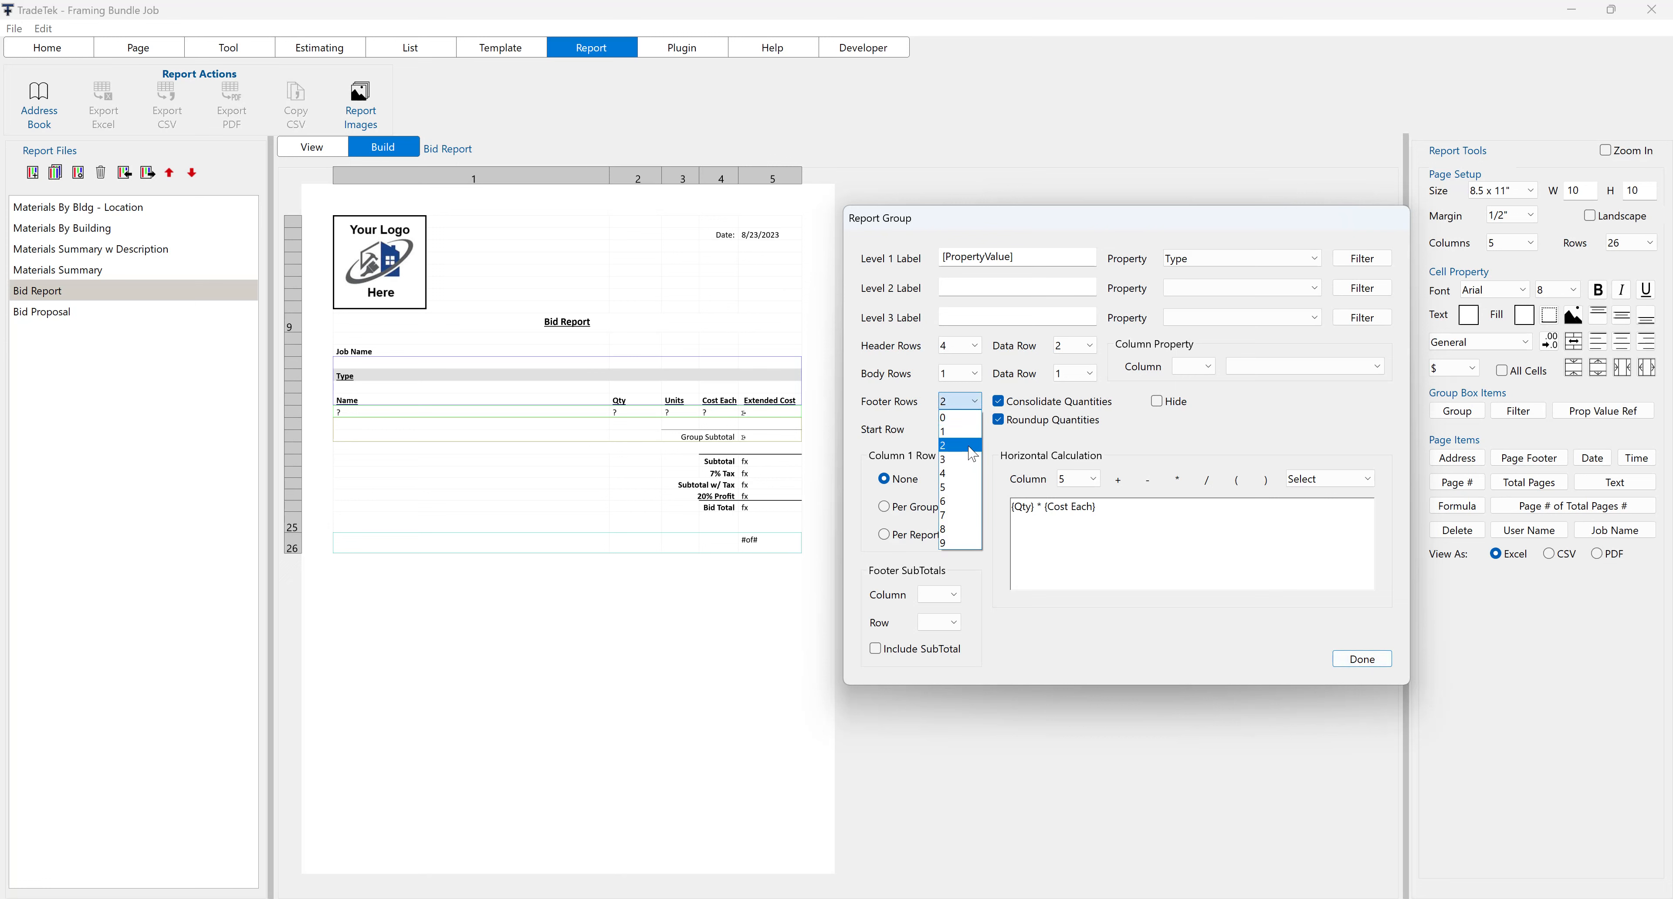
{"action": "left_click", "coordinate": [969, 446]}
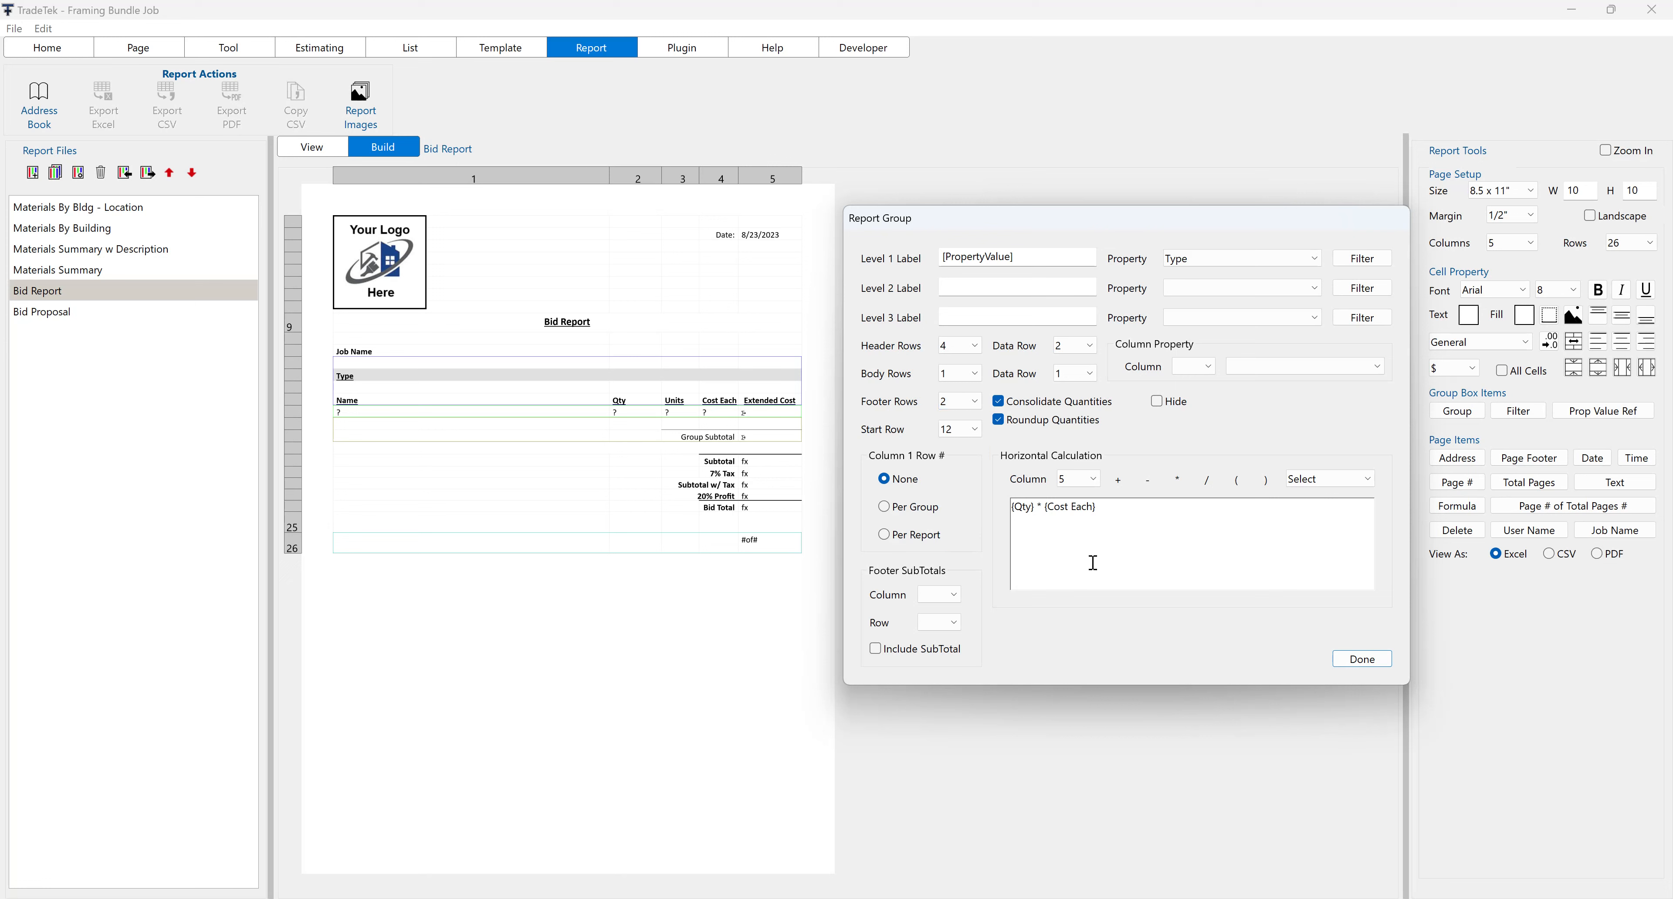
{"action": "left_click", "coordinate": [954, 595]}
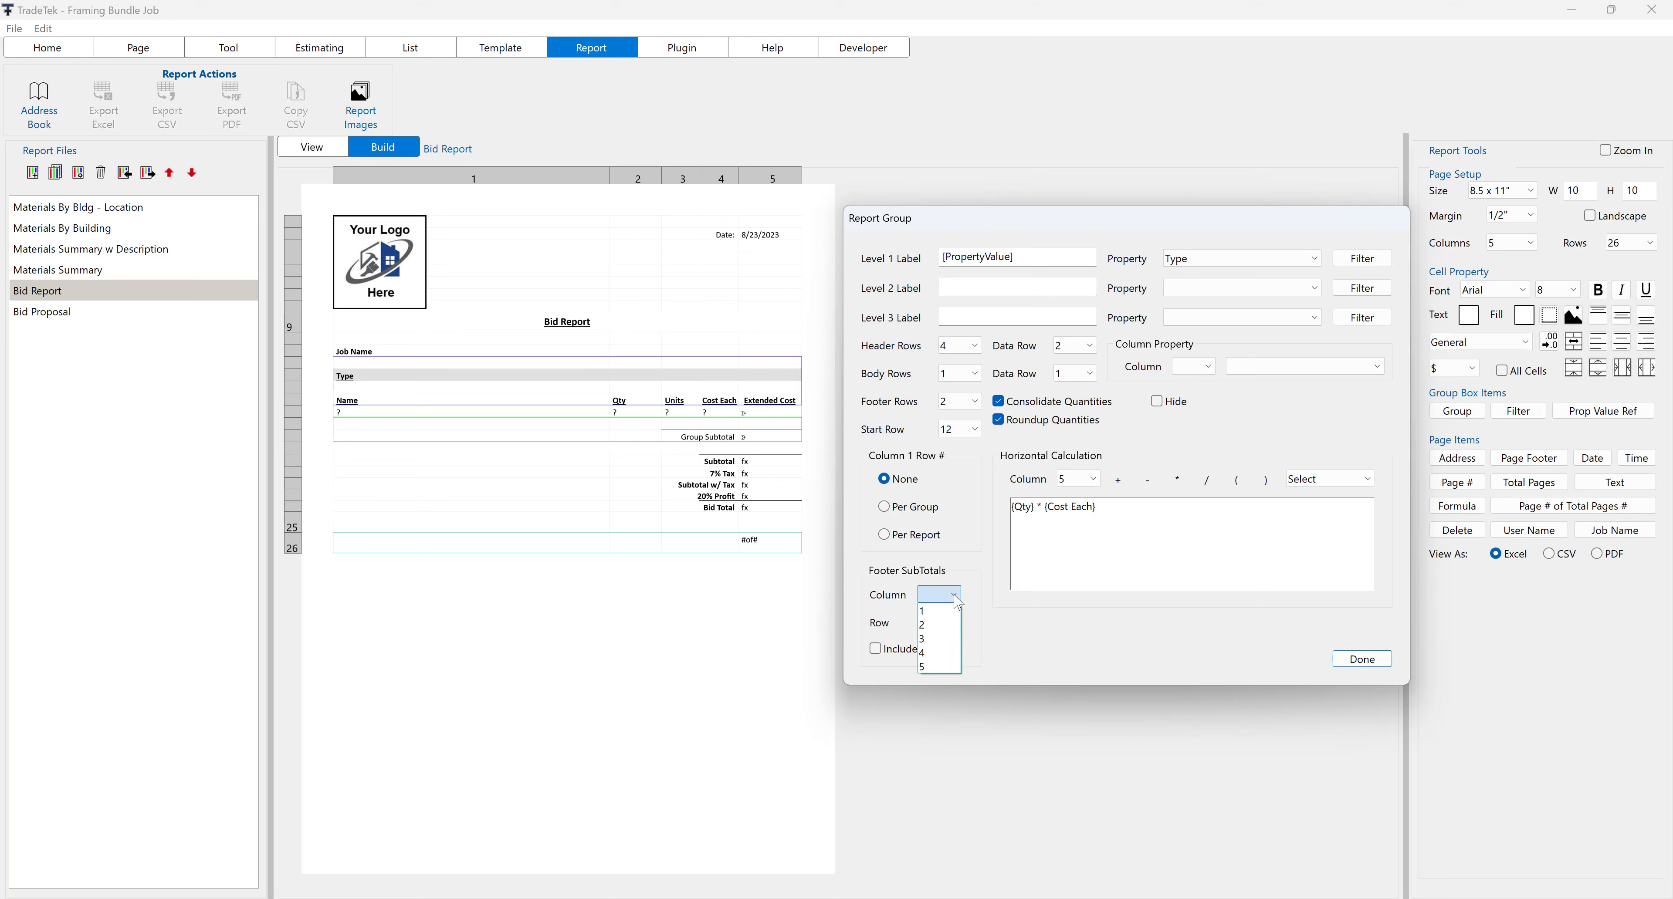
{"action": "left_click", "coordinate": [940, 667]}
{"action": "left_click", "coordinate": [942, 622]}
{"action": "left_click", "coordinate": [942, 653]}
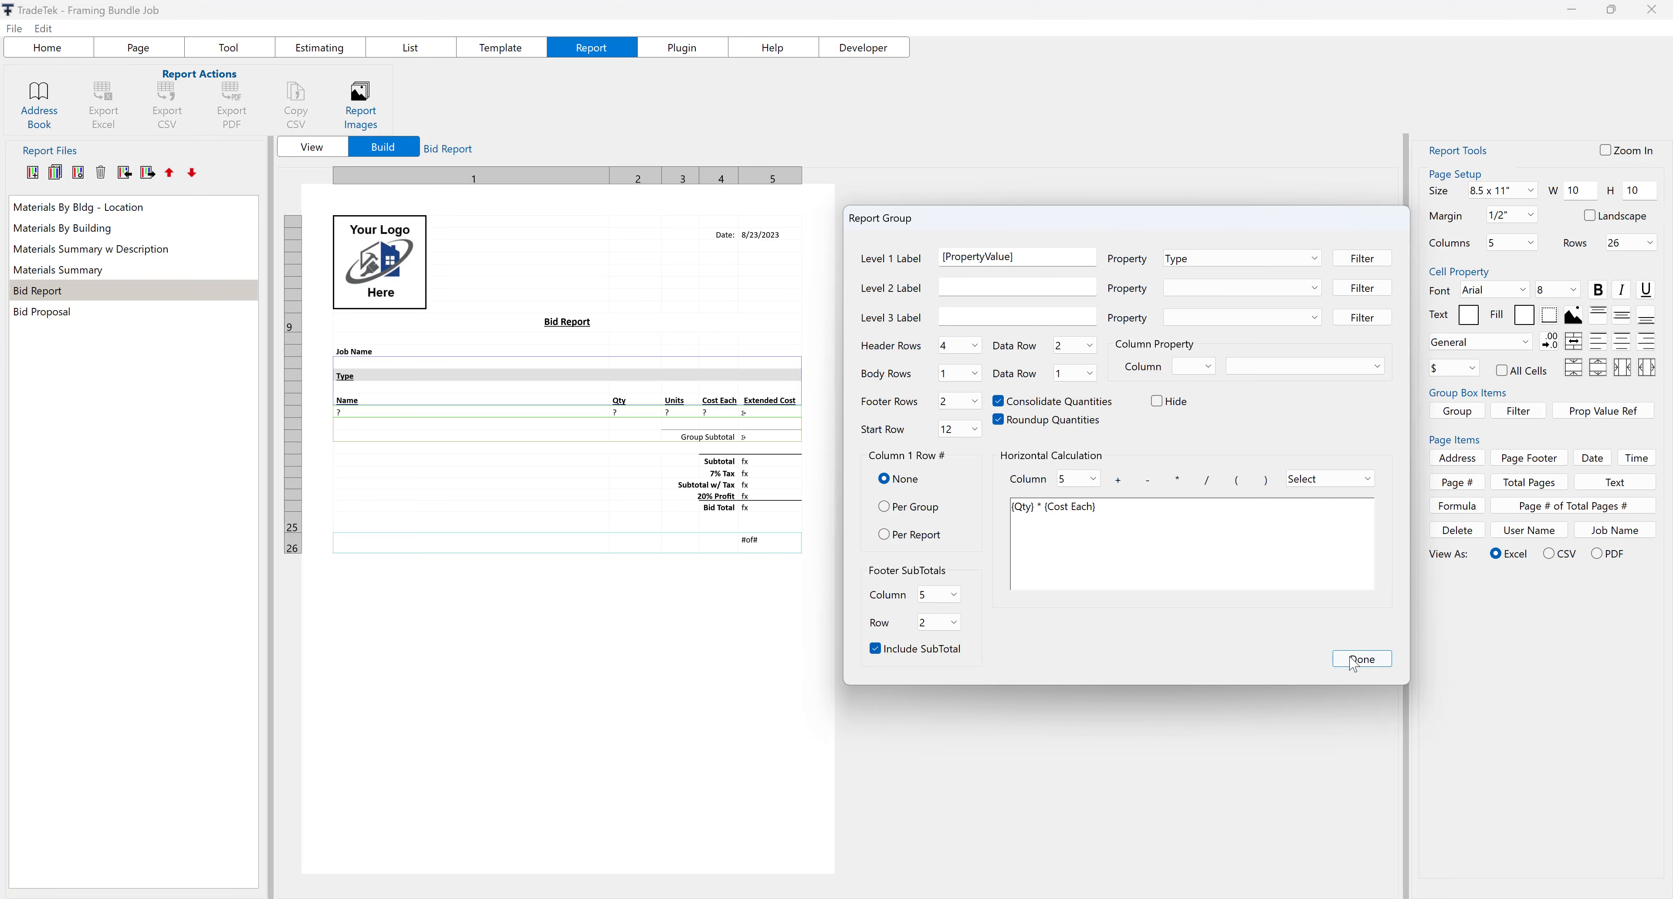
{"action": "left_click", "coordinate": [1362, 660]}
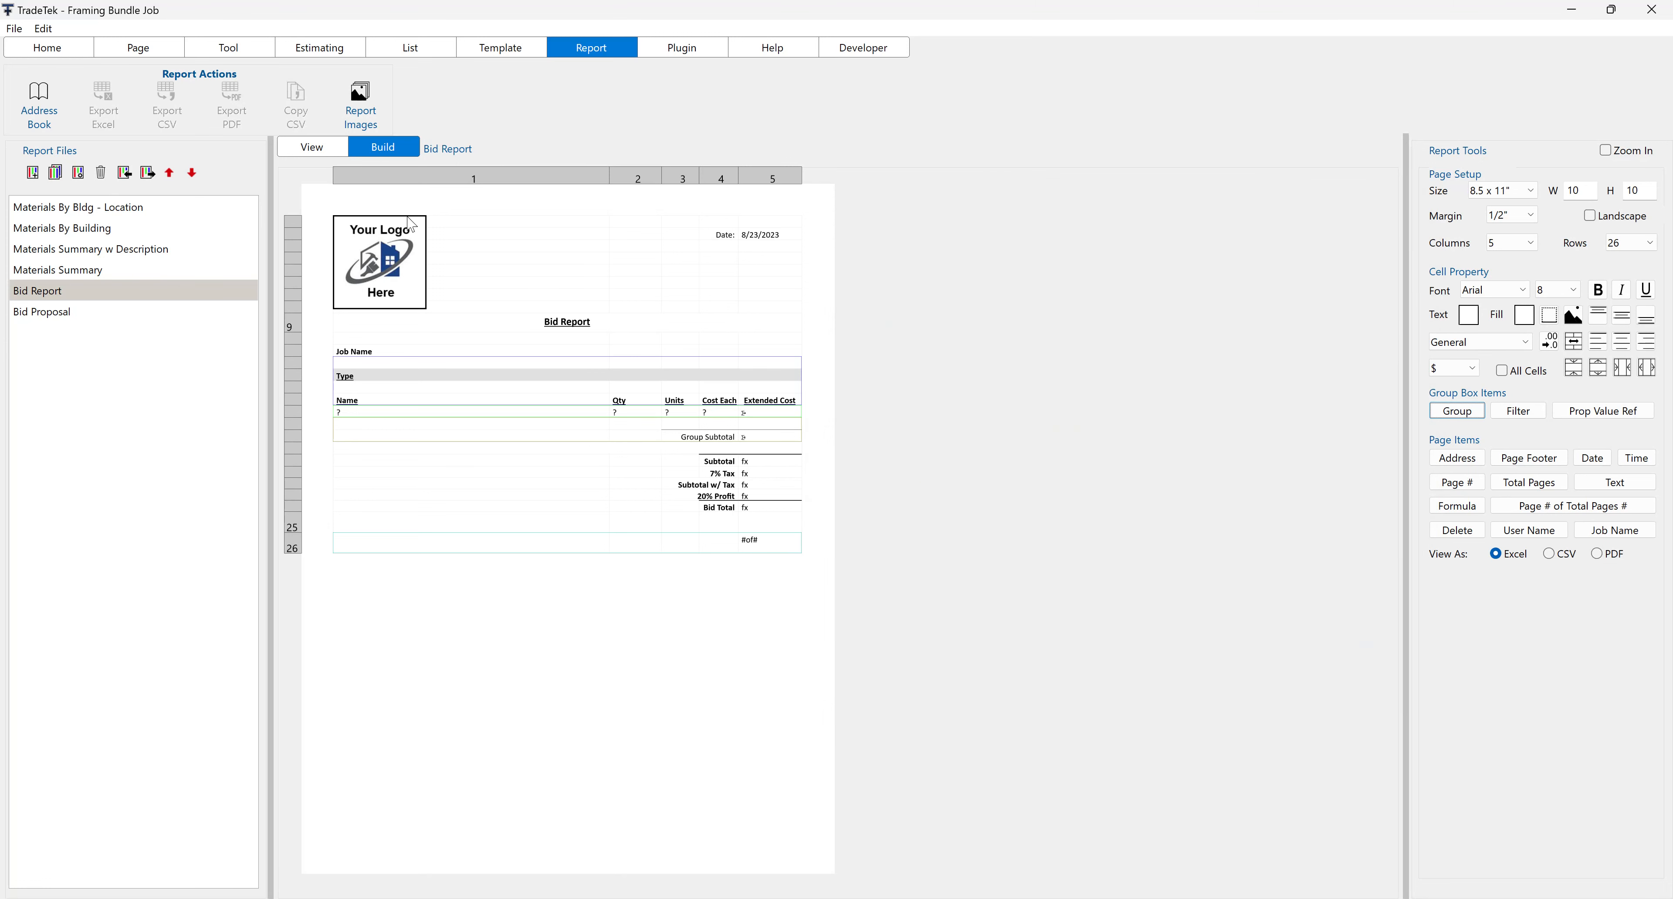
Preview the generated Bid Report to examine its group subtotals and return to the build layout.
{"action": "left_click", "coordinate": [324, 152]}
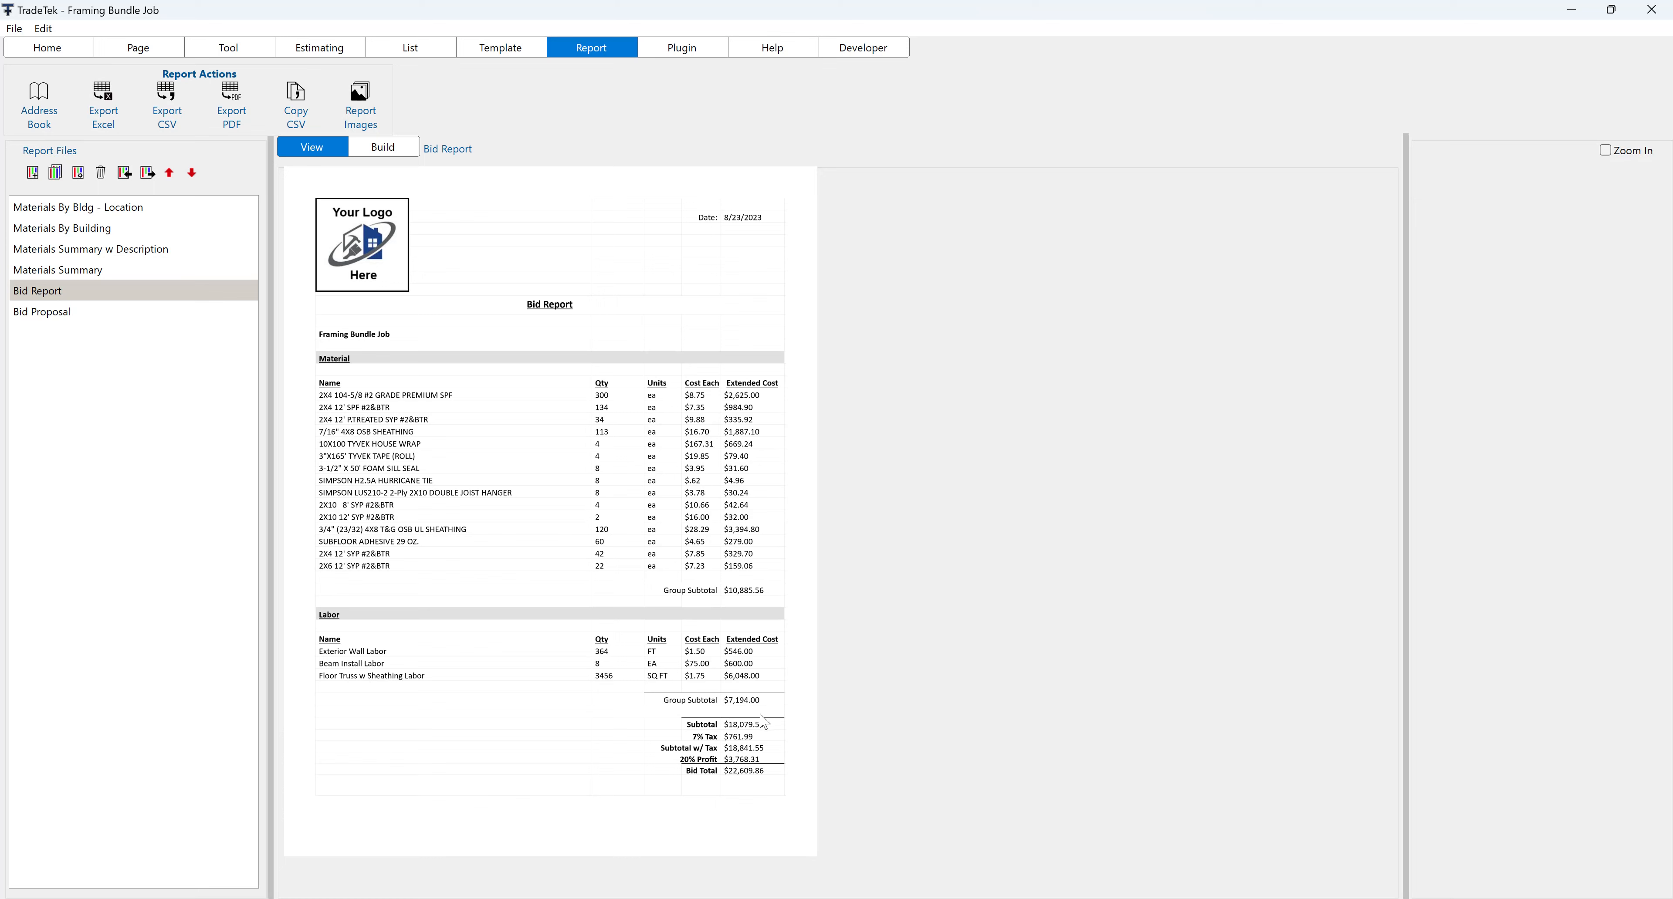
{"action": "left_click", "coordinate": [383, 148]}
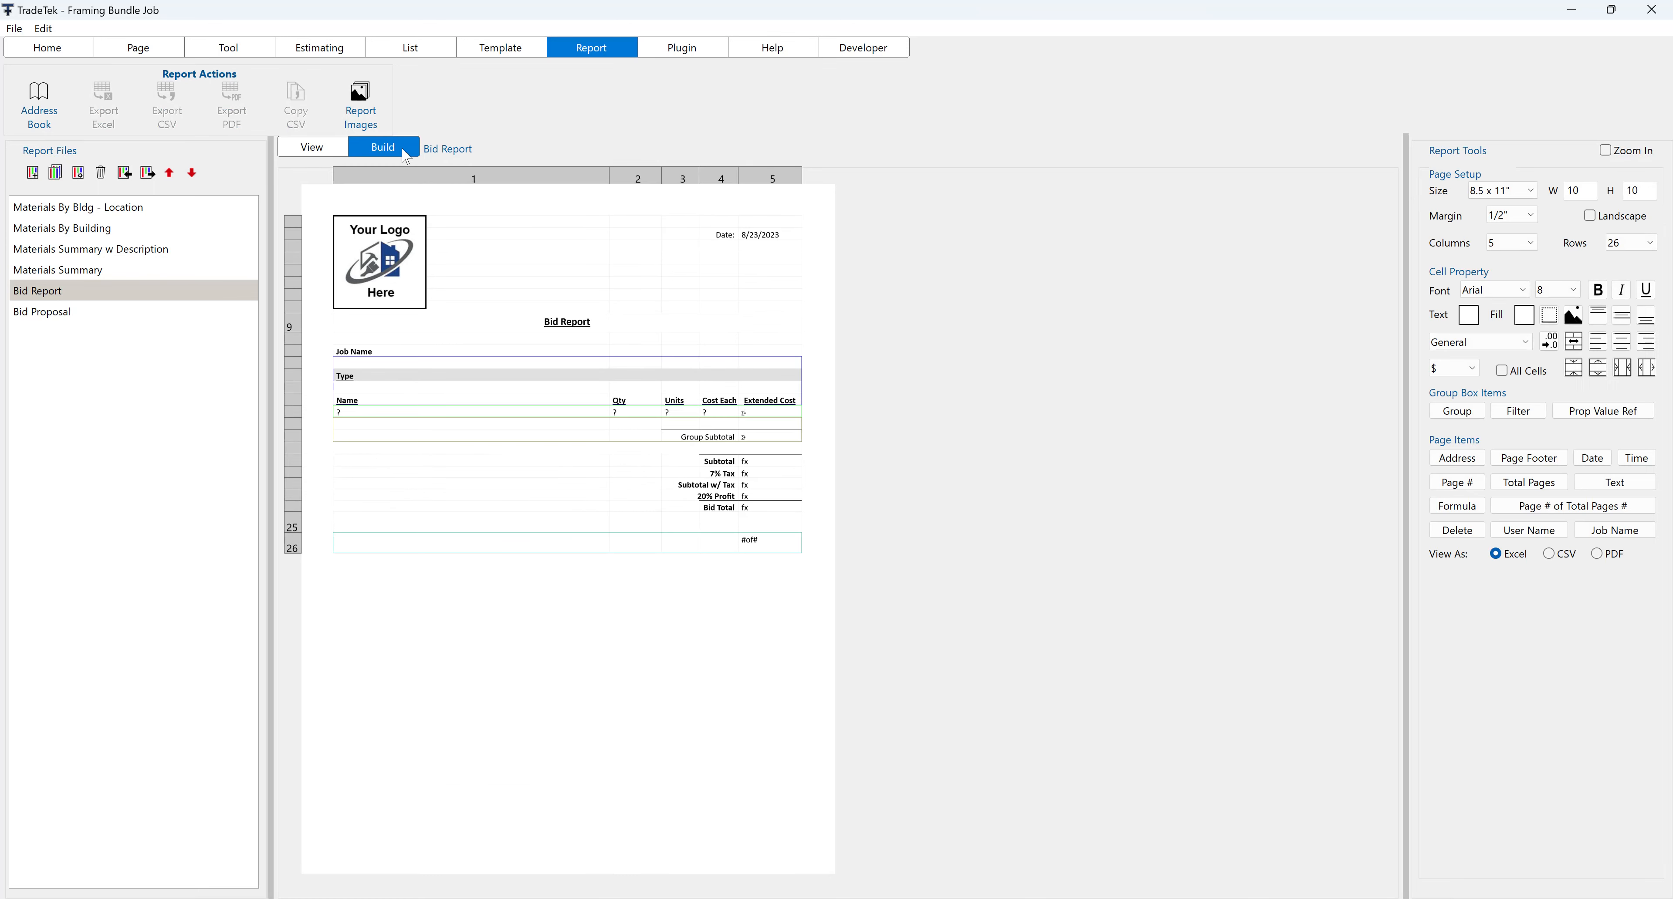
Reopen the Bid Report's group settings and set the group's start row to 12.
{"action": "left_click", "coordinate": [1455, 413]}
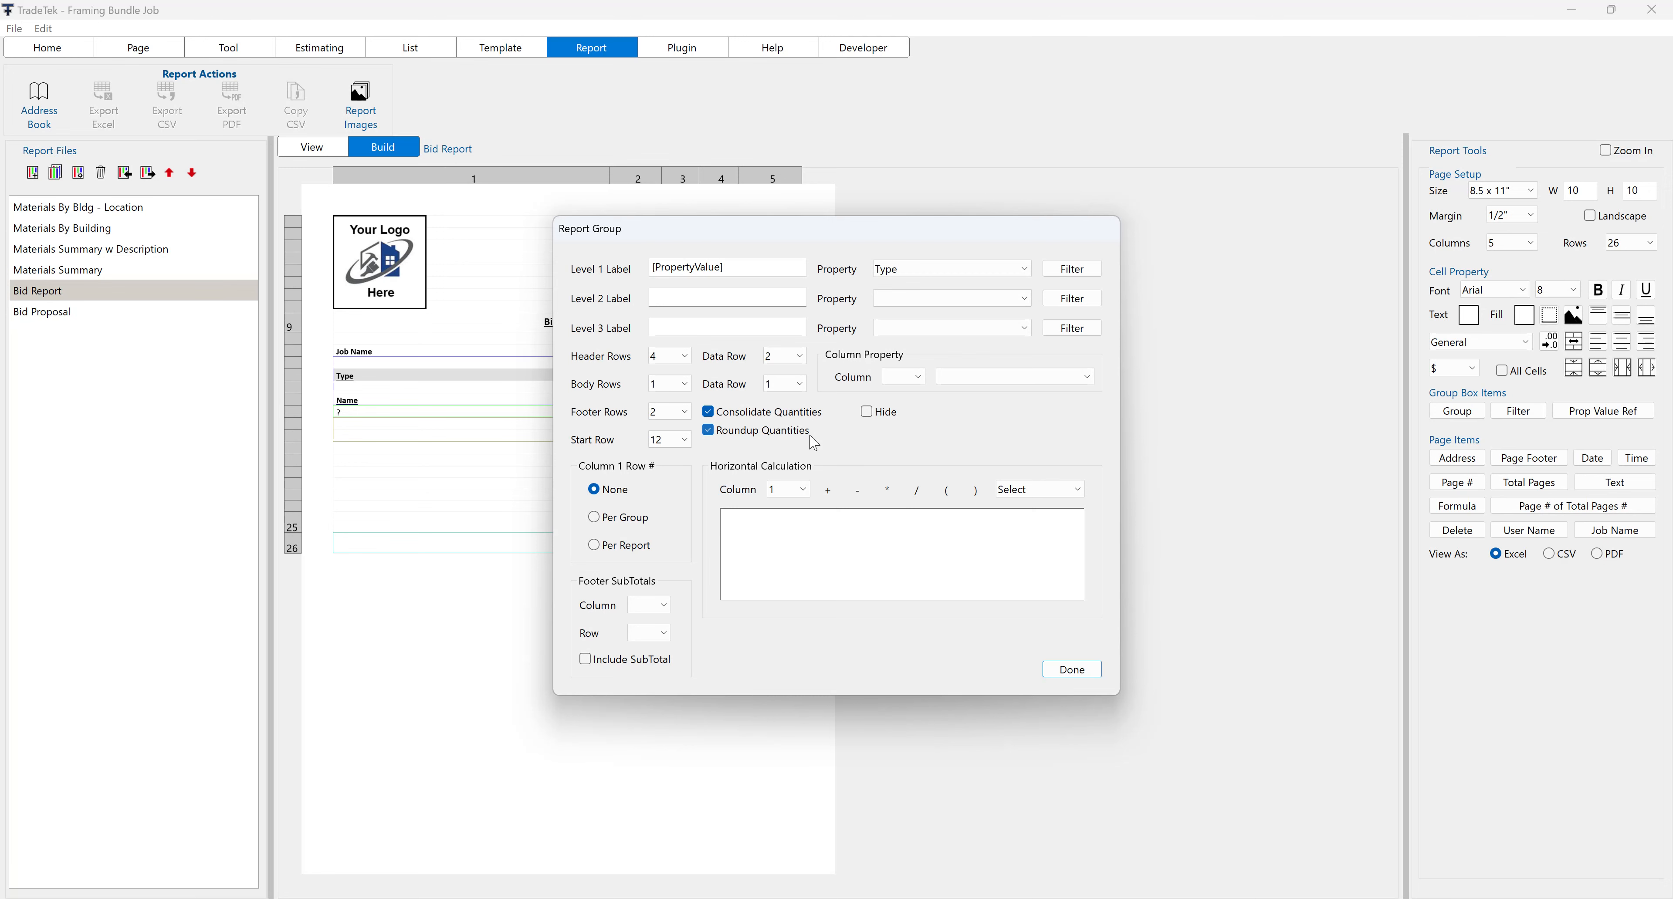
{"action": "left_click", "coordinate": [685, 442]}
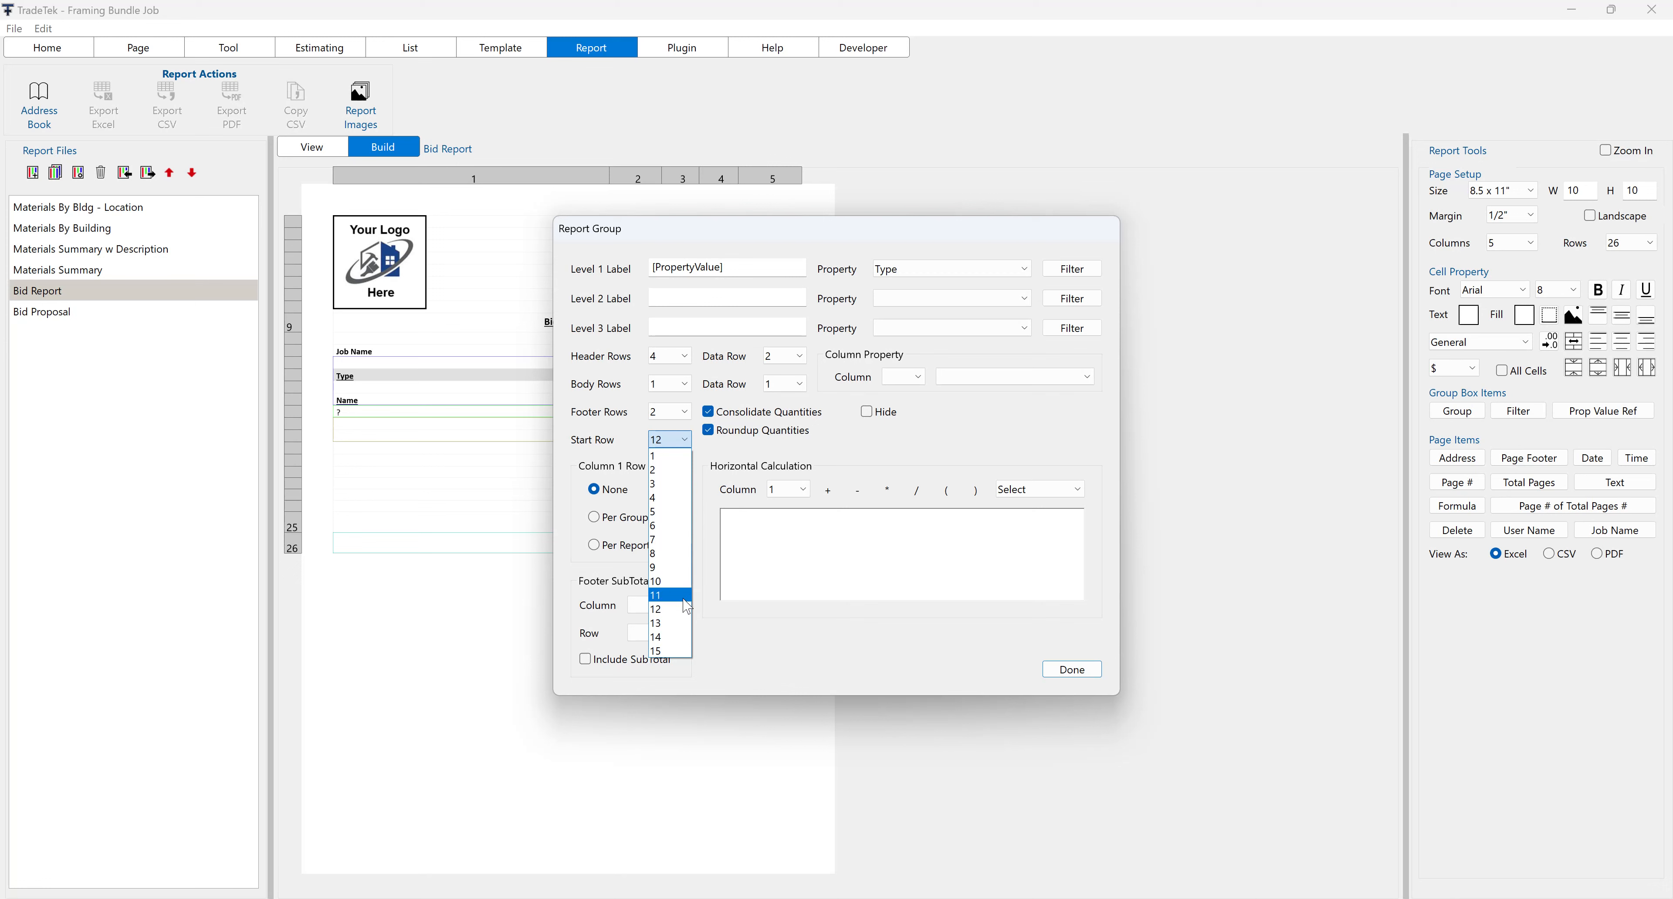
{"action": "left_click", "coordinate": [675, 610]}
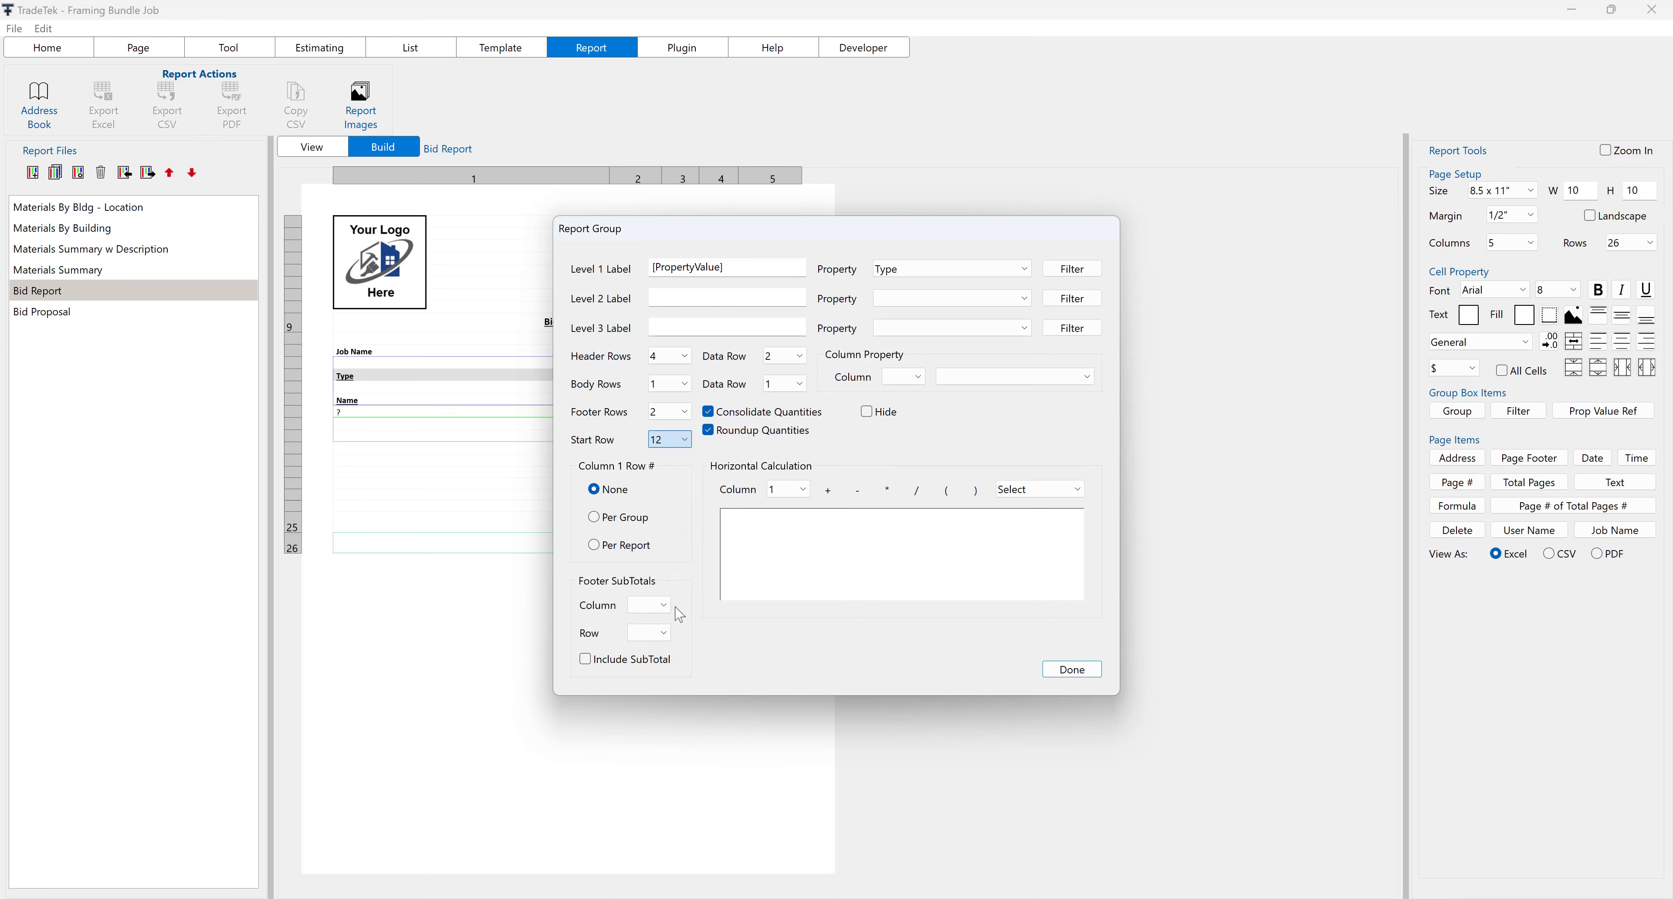
Try toggling the group's Hide, Consolidate Quantities and Roundup Quantities options, and restore each one.
{"action": "left_click", "coordinate": [868, 413]}
{"action": "left_click", "coordinate": [872, 419]}
{"action": "left_click", "coordinate": [708, 413]}
{"action": "left_click", "coordinate": [708, 412]}
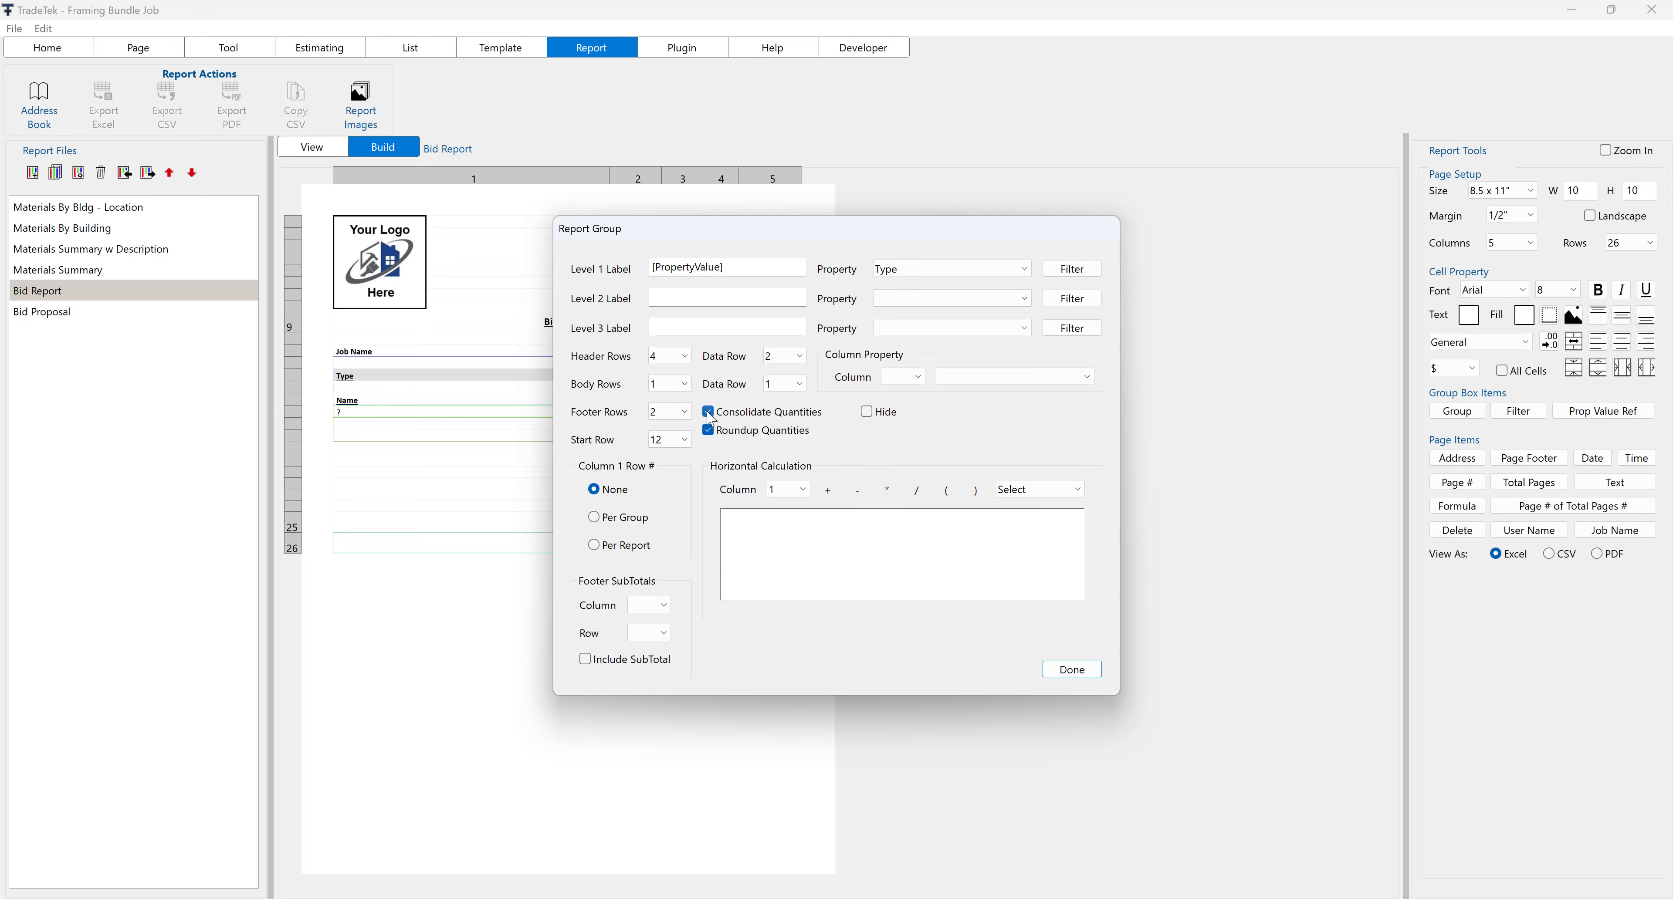
{"action": "left_click", "coordinate": [711, 435]}
{"action": "left_click", "coordinate": [713, 436]}
Try per-group and per-report row numbering for column 1, and set it back to None.
{"action": "left_click", "coordinate": [596, 519]}
{"action": "left_click", "coordinate": [595, 548]}
{"action": "left_click", "coordinate": [595, 491]}
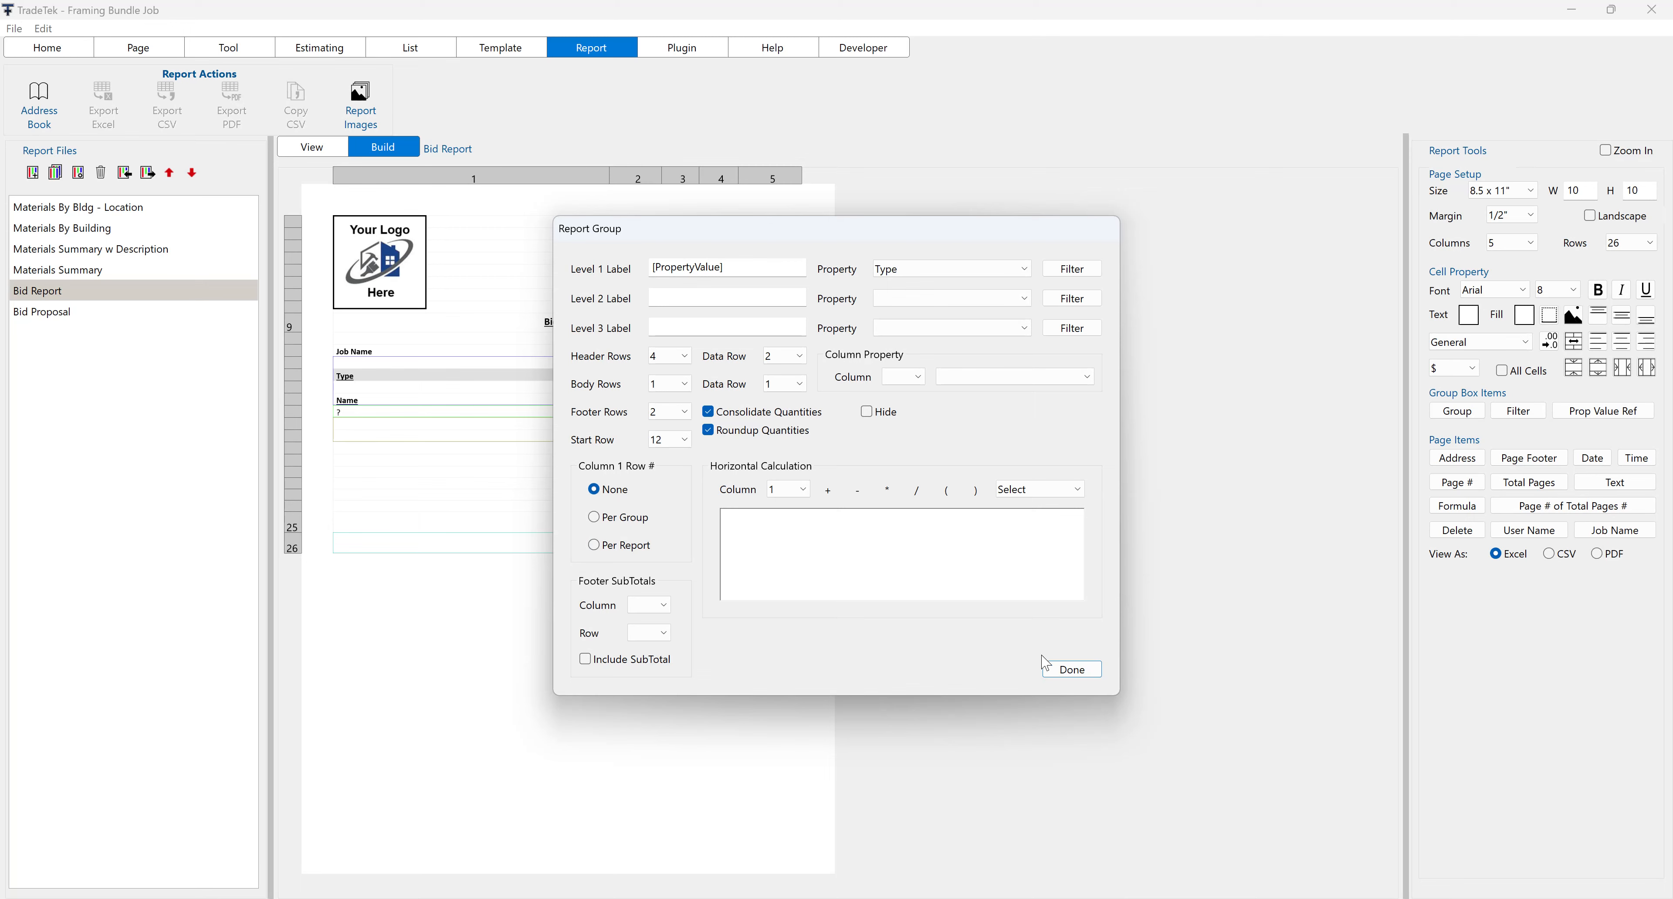